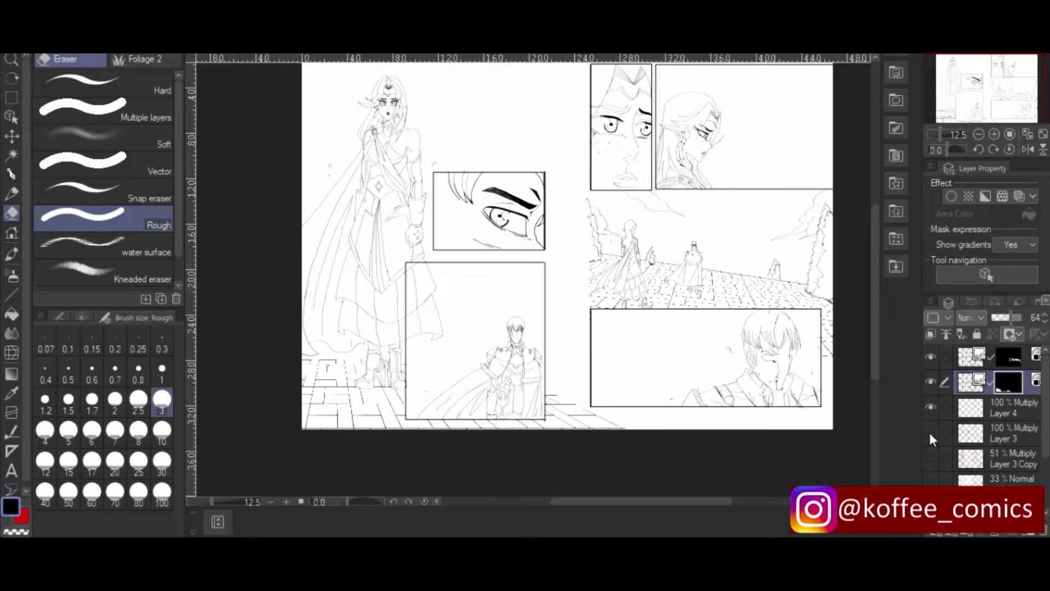
- On Layer 3, thicken the outline of the standing woman's hair, shoulder and arm on her right-hand edge using Correct line width at size 1
{"action": "left_click", "coordinate": [973, 434]}
{"action": "key", "text": "y"}
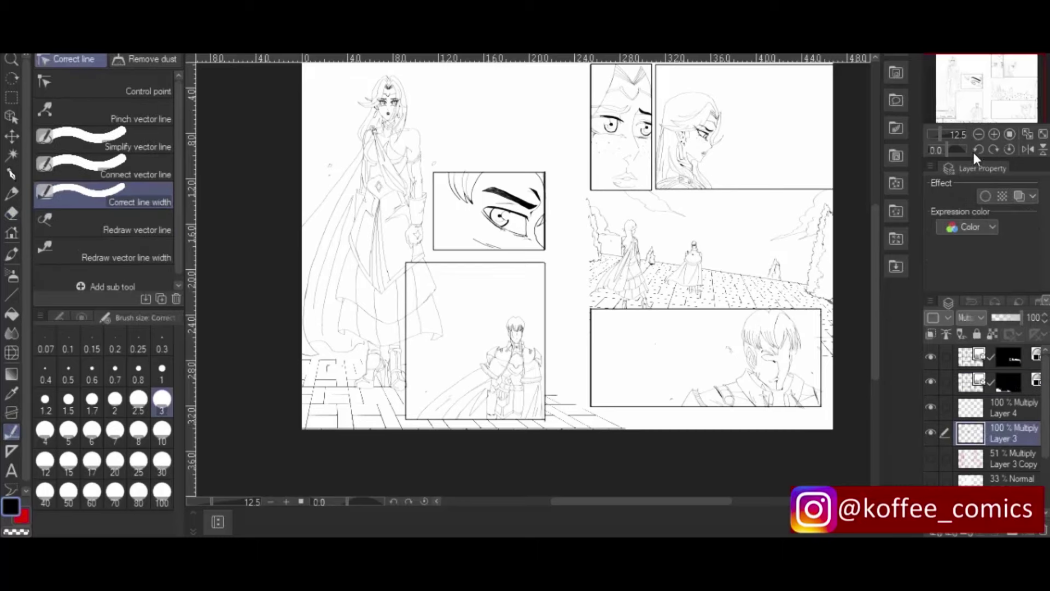
{"action": "left_click", "coordinate": [995, 134]}
{"action": "left_click_drag", "start_coordinate": [692, 504], "coordinate": [632, 502]}
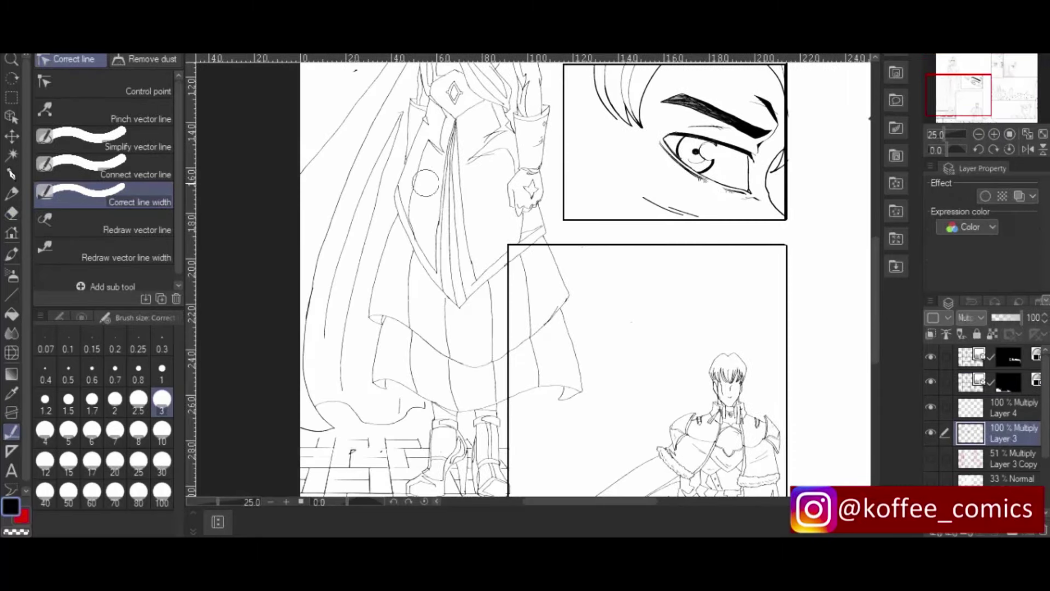
{"action": "left_click_drag", "start_coordinate": [874, 254], "coordinate": [873, 172]}
{"action": "left_click", "coordinate": [116, 402]}
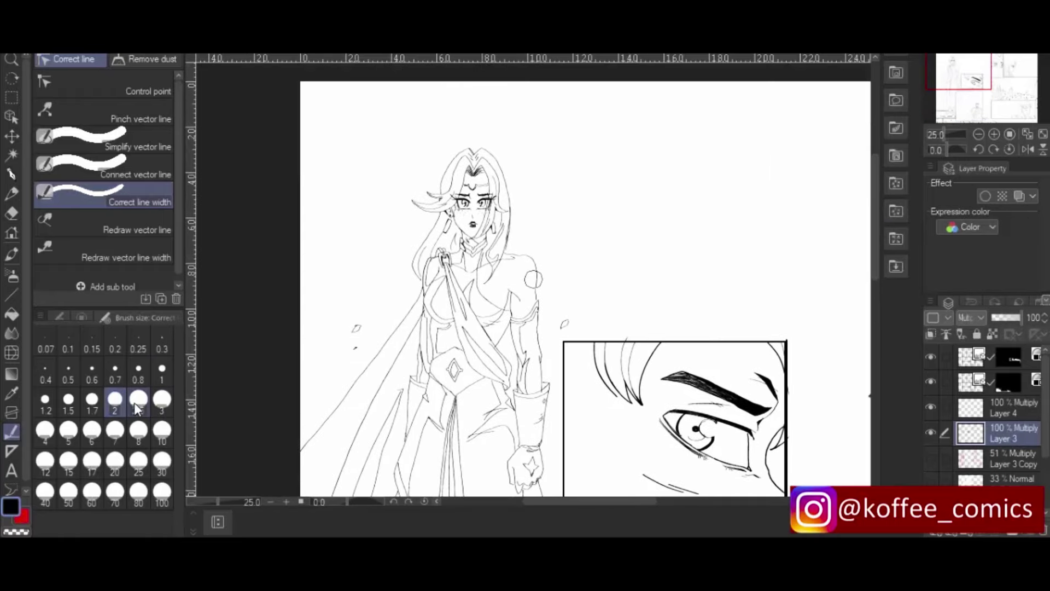
{"action": "left_click", "coordinate": [162, 372]}
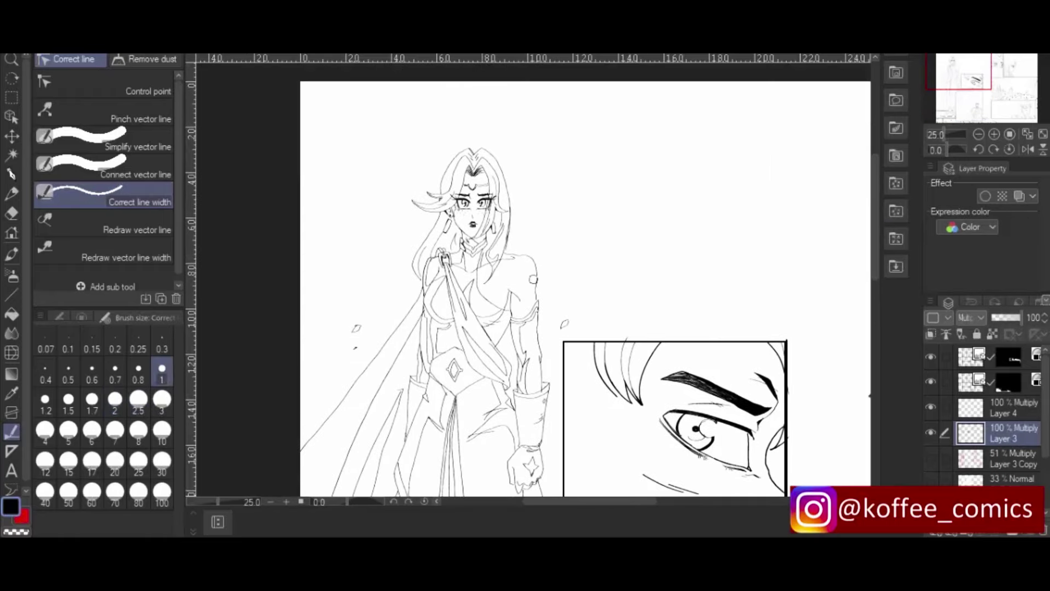
{"action": "mouse_move", "coordinate": [480, 146]}
{"action": "left_mouse_down"}
{"action": "mouse_move", "coordinate": [513, 209]}
{"action": "mouse_move", "coordinate": [507, 245]}
{"action": "mouse_move", "coordinate": [531, 258]}
{"action": "mouse_move", "coordinate": [537, 287]}
{"action": "mouse_move", "coordinate": [549, 501]}
{"action": "left_mouse_up"}
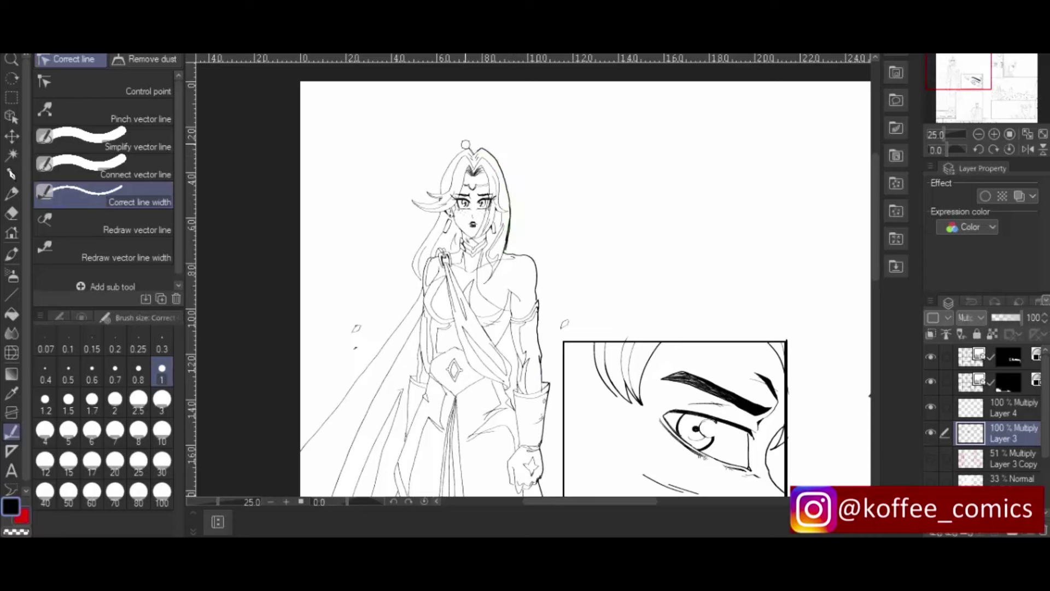
- Thicken the opposite outline of the woman's hair and cape, and the small petals floating beside her
{"action": "mouse_move", "coordinate": [477, 147]}
{"action": "left_mouse_down"}
{"action": "mouse_move", "coordinate": [460, 150]}
{"action": "mouse_move", "coordinate": [422, 201]}
{"action": "mouse_move", "coordinate": [435, 215]}
{"action": "mouse_move", "coordinate": [413, 258]}
{"action": "mouse_move", "coordinate": [421, 294]}
{"action": "mouse_move", "coordinate": [305, 434]}
{"action": "mouse_move", "coordinate": [298, 459]}
{"action": "left_mouse_up"}
{"action": "left_click_drag", "start_coordinate": [359, 322], "coordinate": [352, 342]}
{"action": "mouse_move", "coordinate": [570, 316]}
{"action": "left_mouse_down"}
{"action": "mouse_move", "coordinate": [509, 353]}
{"action": "mouse_move", "coordinate": [513, 344]}
{"action": "mouse_move", "coordinate": [512, 401]}
{"action": "left_mouse_up"}
- Thicken the outer contour of the woman's skirt, her boots and the hem of her cape
{"action": "left_click_drag", "start_coordinate": [878, 248], "coordinate": [893, 345]}
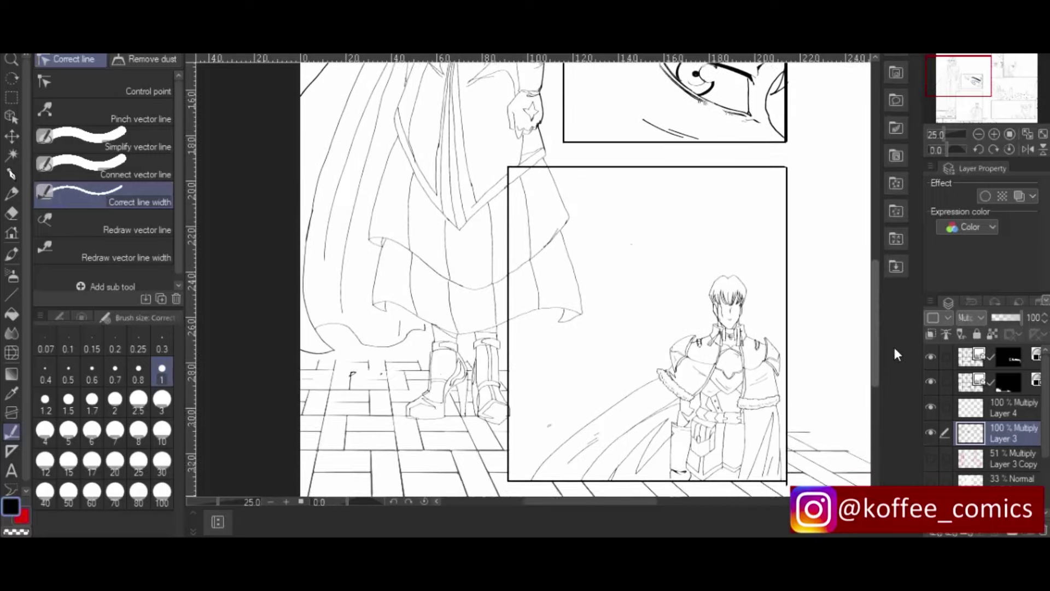
{"action": "mouse_move", "coordinate": [545, 154]}
{"action": "left_mouse_down"}
{"action": "mouse_move", "coordinate": [568, 205]}
{"action": "mouse_move", "coordinate": [562, 228]}
{"action": "mouse_move", "coordinate": [584, 288]}
{"action": "mouse_move", "coordinate": [582, 315]}
{"action": "mouse_move", "coordinate": [563, 305]}
{"action": "mouse_move", "coordinate": [501, 321]}
{"action": "mouse_move", "coordinate": [503, 419]}
{"action": "mouse_move", "coordinate": [481, 410]}
{"action": "mouse_move", "coordinate": [469, 330]}
{"action": "mouse_move", "coordinate": [461, 400]}
{"action": "mouse_move", "coordinate": [454, 383]}
{"action": "mouse_move", "coordinate": [445, 407]}
{"action": "mouse_move", "coordinate": [424, 414]}
{"action": "mouse_move", "coordinate": [406, 405]}
{"action": "mouse_move", "coordinate": [429, 370]}
{"action": "mouse_move", "coordinate": [432, 319]}
{"action": "mouse_move", "coordinate": [376, 344]}
{"action": "mouse_move", "coordinate": [393, 340]}
{"action": "mouse_move", "coordinate": [321, 325]}
{"action": "mouse_move", "coordinate": [336, 318]}
{"action": "mouse_move", "coordinate": [335, 343]}
{"action": "mouse_move", "coordinate": [290, 345]}
{"action": "left_mouse_up"}
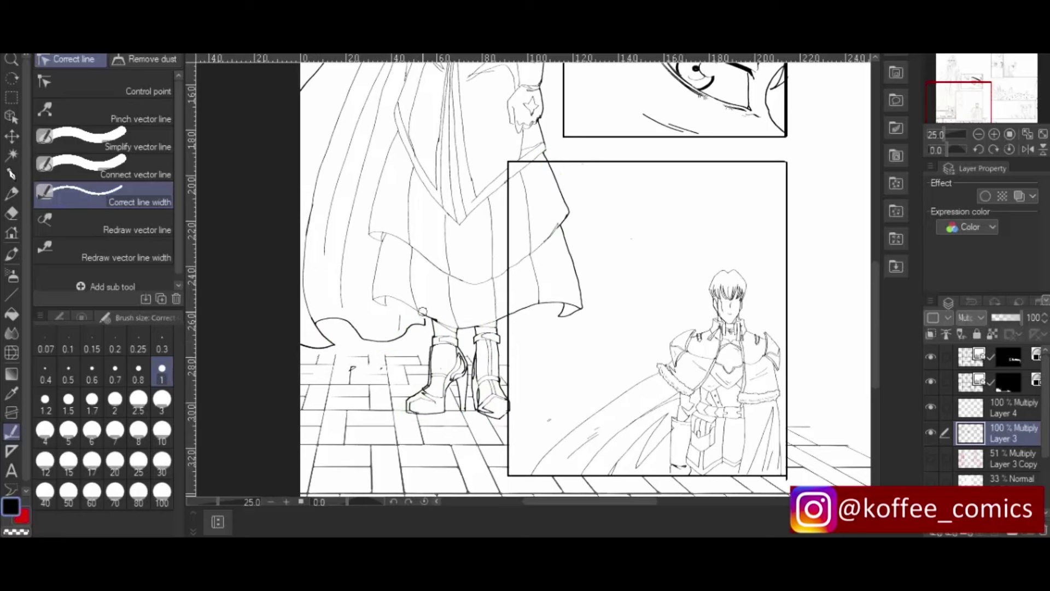
{"action": "mouse_move", "coordinate": [422, 311]}
{"action": "left_mouse_down"}
{"action": "mouse_move", "coordinate": [369, 299]}
{"action": "mouse_move", "coordinate": [379, 248]}
{"action": "mouse_move", "coordinate": [373, 197]}
{"action": "mouse_move", "coordinate": [406, 72]}
{"action": "left_mouse_up"}
- Reduce the line correction size to 0.7 and thicken the woman's pointed tunic hem, arms, cuff and hand
{"action": "left_click", "coordinate": [115, 372]}
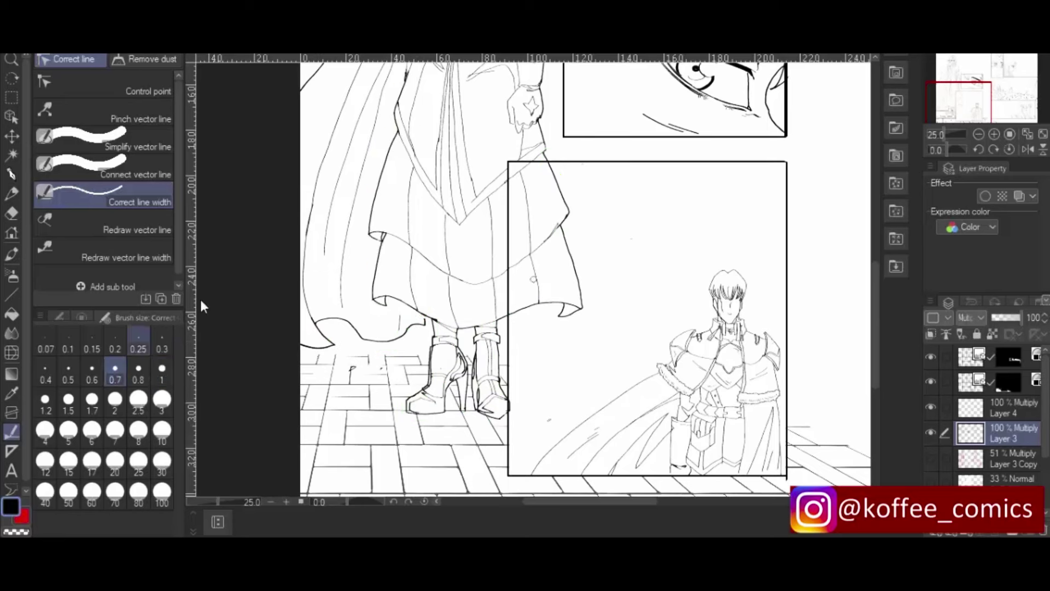
{"action": "mouse_move", "coordinate": [399, 134]}
{"action": "left_mouse_down"}
{"action": "mouse_move", "coordinate": [457, 221]}
{"action": "mouse_move", "coordinate": [539, 154]}
{"action": "left_mouse_up"}
{"action": "scroll", "coordinate": [839, 228], "scroll_direction": "up", "scroll_amount": 3}
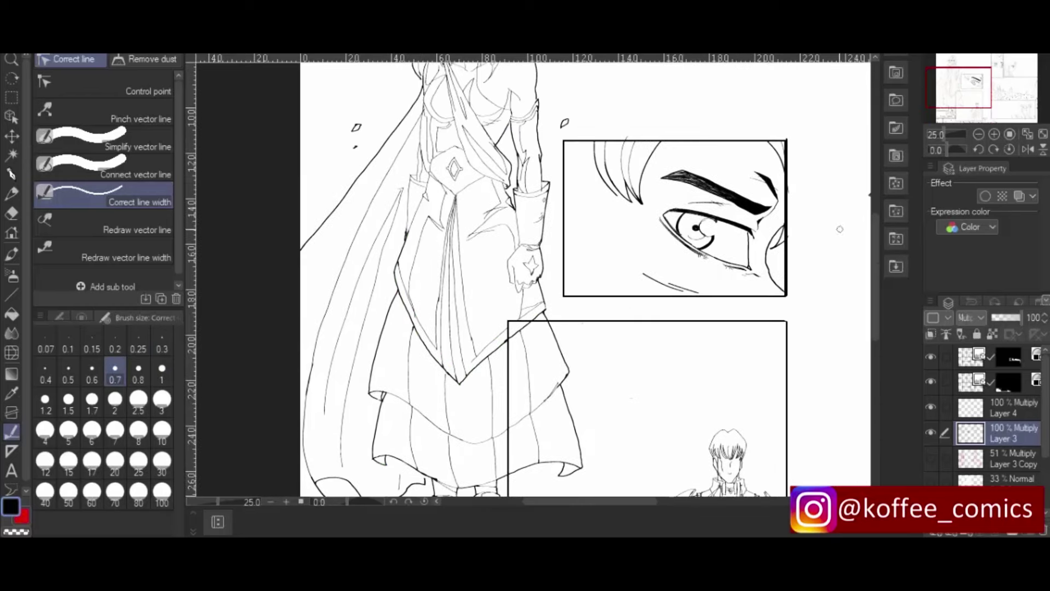
{"action": "left_click_drag", "start_coordinate": [427, 89], "coordinate": [402, 236]}
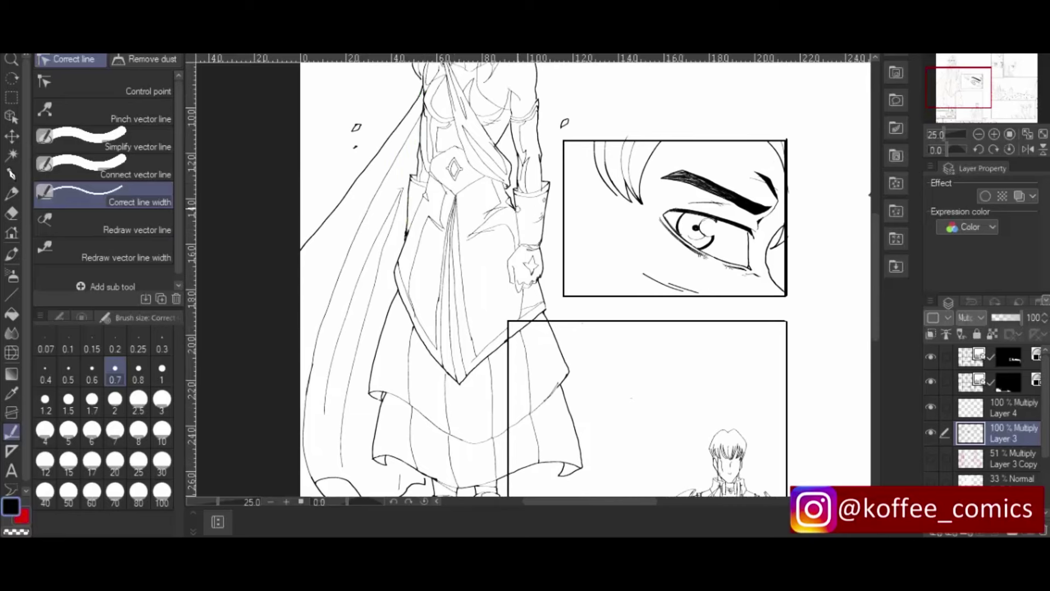
{"action": "mouse_move", "coordinate": [518, 206]}
{"action": "left_mouse_down"}
{"action": "mouse_move", "coordinate": [511, 258]}
{"action": "mouse_move", "coordinate": [535, 291]}
{"action": "left_mouse_up"}
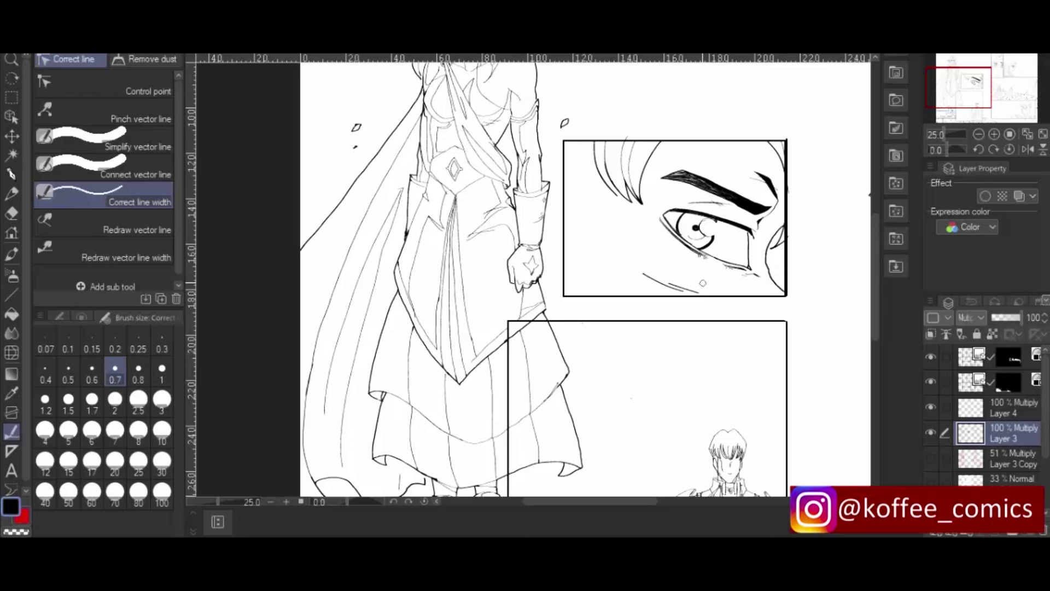
- Thicken the woman's inner details: the hair and gathered cloth at her shoulder, armband, bracer edge and diamond belt gem
{"action": "left_click_drag", "start_coordinate": [875, 232], "coordinate": [784, 205]}
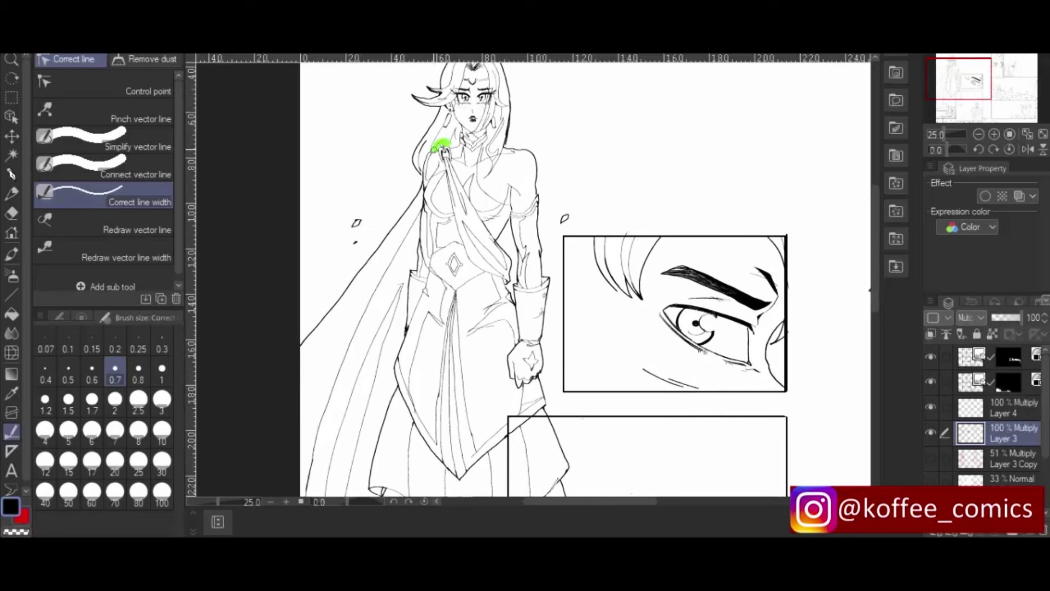
{"action": "mouse_move", "coordinate": [442, 144]}
{"action": "left_mouse_down"}
{"action": "mouse_move", "coordinate": [452, 114]}
{"action": "mouse_move", "coordinate": [452, 146]}
{"action": "mouse_move", "coordinate": [489, 165]}
{"action": "mouse_move", "coordinate": [498, 112]}
{"action": "left_mouse_up"}
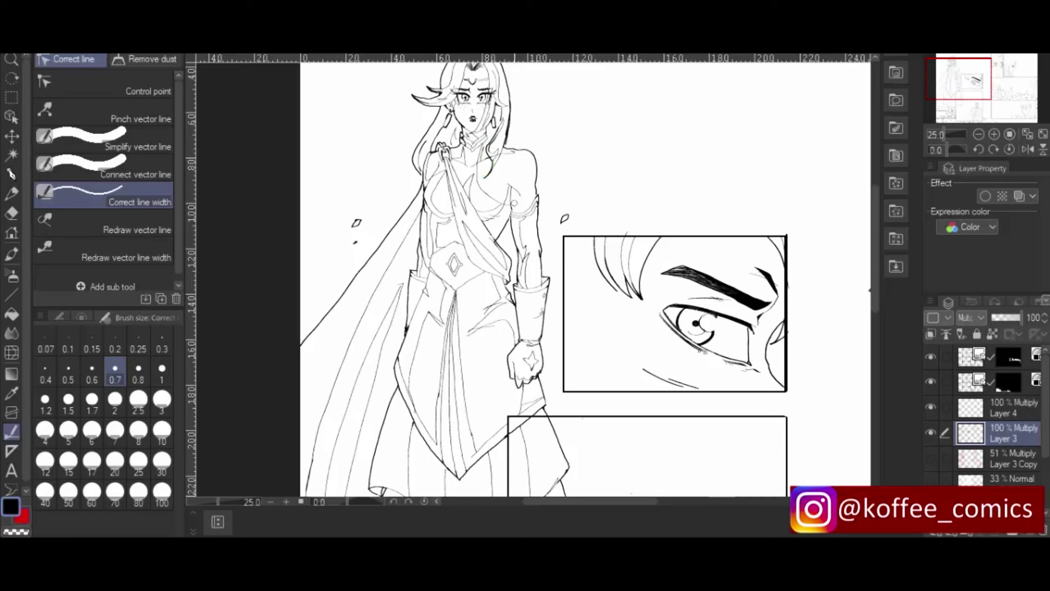
{"action": "mouse_move", "coordinate": [510, 183]}
{"action": "left_mouse_down"}
{"action": "mouse_move", "coordinate": [508, 195]}
{"action": "mouse_move", "coordinate": [530, 201]}
{"action": "left_mouse_up"}
{"action": "left_click_drag", "start_coordinate": [517, 289], "coordinate": [544, 284]}
{"action": "left_click_drag", "start_coordinate": [463, 268], "coordinate": [454, 257]}
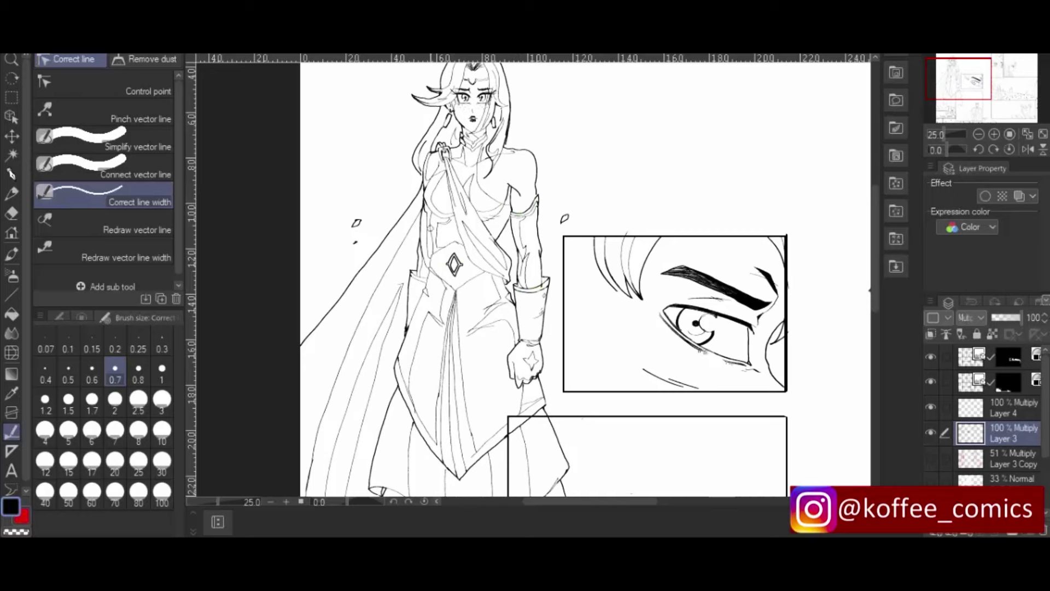
- Thicken the outline of the knight's hair, face, shoulder armor, cape and coat in the panel beside her feet
{"action": "left_click_drag", "start_coordinate": [874, 239], "coordinate": [881, 326]}
{"action": "mouse_move", "coordinate": [708, 258]}
{"action": "left_mouse_down"}
{"action": "mouse_move", "coordinate": [730, 240]}
{"action": "mouse_move", "coordinate": [743, 249]}
{"action": "left_mouse_up"}
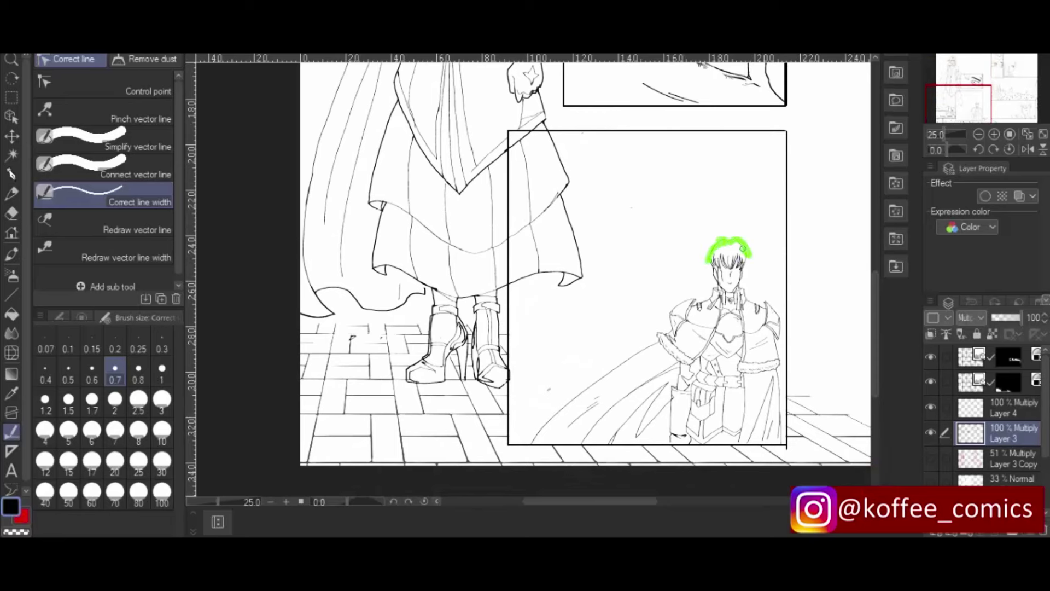
{"action": "mouse_move", "coordinate": [755, 303]}
{"action": "left_mouse_down"}
{"action": "mouse_move", "coordinate": [784, 334]}
{"action": "mouse_move", "coordinate": [778, 444]}
{"action": "left_mouse_up"}
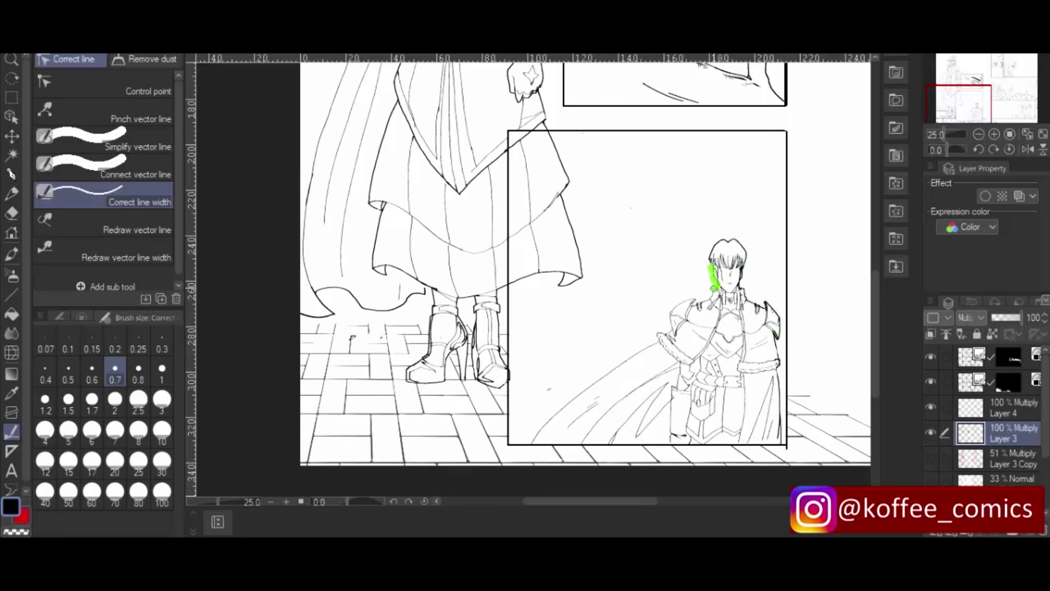
{"action": "mouse_move", "coordinate": [684, 301]}
{"action": "left_mouse_down"}
{"action": "mouse_move", "coordinate": [653, 346]}
{"action": "mouse_move", "coordinate": [530, 444]}
{"action": "left_mouse_up"}
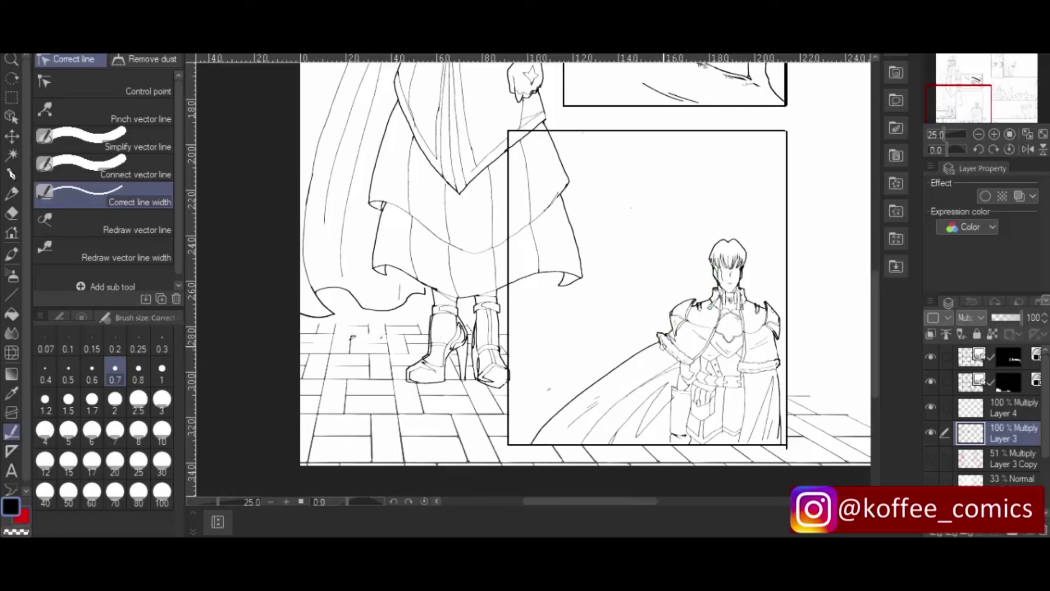
{"action": "left_click_drag", "start_coordinate": [679, 360], "coordinate": [671, 441]}
{"action": "left_click_drag", "start_coordinate": [745, 372], "coordinate": [740, 446]}
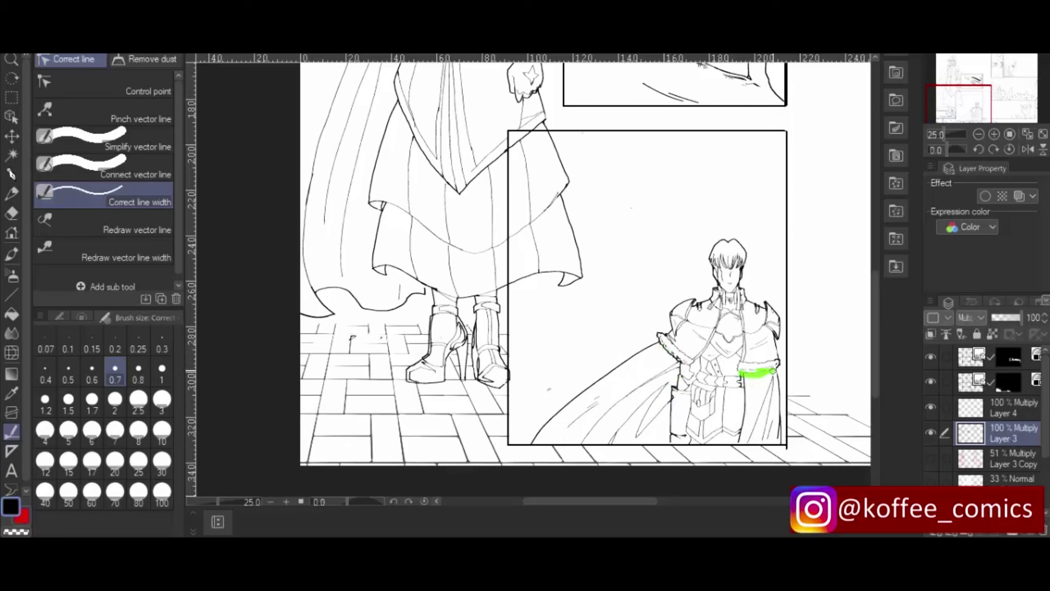
- Thicken the knight's fur trim, cape folds, coat and chest details, along with the small petal in his panel
{"action": "left_click_drag", "start_coordinate": [773, 372], "coordinate": [773, 372]}
{"action": "left_click_drag", "start_coordinate": [547, 384], "coordinate": [554, 394]}
{"action": "left_click_drag", "start_coordinate": [668, 381], "coordinate": [605, 446]}
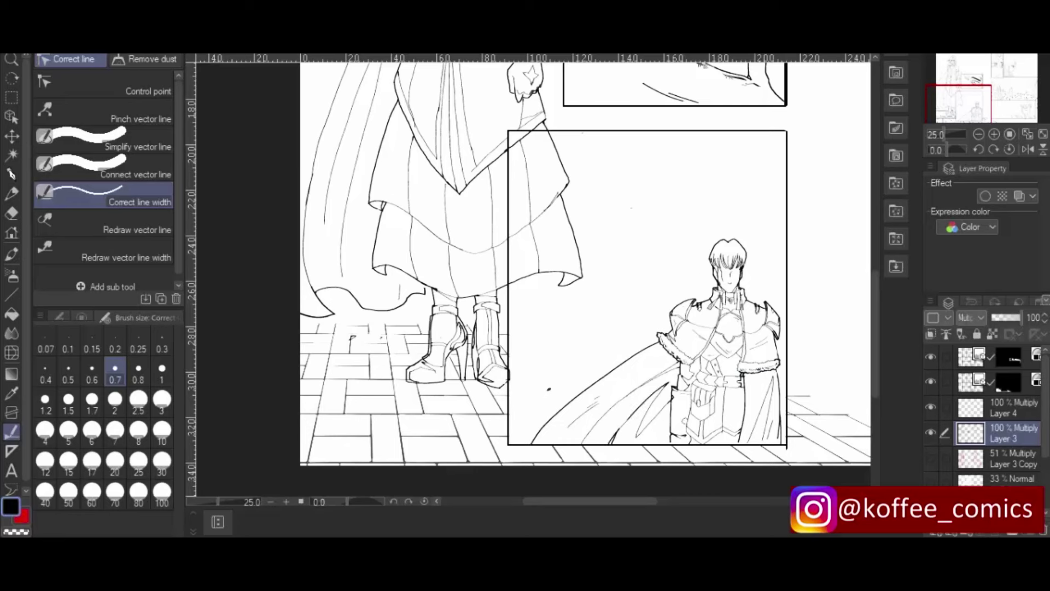
{"action": "mouse_move", "coordinate": [687, 407]}
{"action": "left_mouse_down"}
{"action": "mouse_move", "coordinate": [688, 430]}
{"action": "mouse_move", "coordinate": [703, 442]}
{"action": "mouse_move", "coordinate": [734, 431]}
{"action": "mouse_move", "coordinate": [701, 423]}
{"action": "mouse_move", "coordinate": [716, 414]}
{"action": "mouse_move", "coordinate": [718, 389]}
{"action": "mouse_move", "coordinate": [726, 433]}
{"action": "left_mouse_up"}
{"action": "left_click_drag", "start_coordinate": [720, 352], "coordinate": [739, 340]}
- On the Multiply layer below Layer 3 Copy, erase the knight's panel border where it crosses the woman's skirt, using the Rough eraser at size 10
{"action": "left_click_drag", "start_coordinate": [945, 135], "coordinate": [941, 132]}
{"action": "left_click_drag", "start_coordinate": [678, 500], "coordinate": [709, 499]}
{"action": "mouse_move", "coordinate": [875, 265]}
{"action": "left_mouse_down"}
{"action": "mouse_move", "coordinate": [872, 215]}
{"action": "mouse_move", "coordinate": [873, 227]}
{"action": "left_mouse_up"}
{"action": "left_click", "coordinate": [12, 214]}
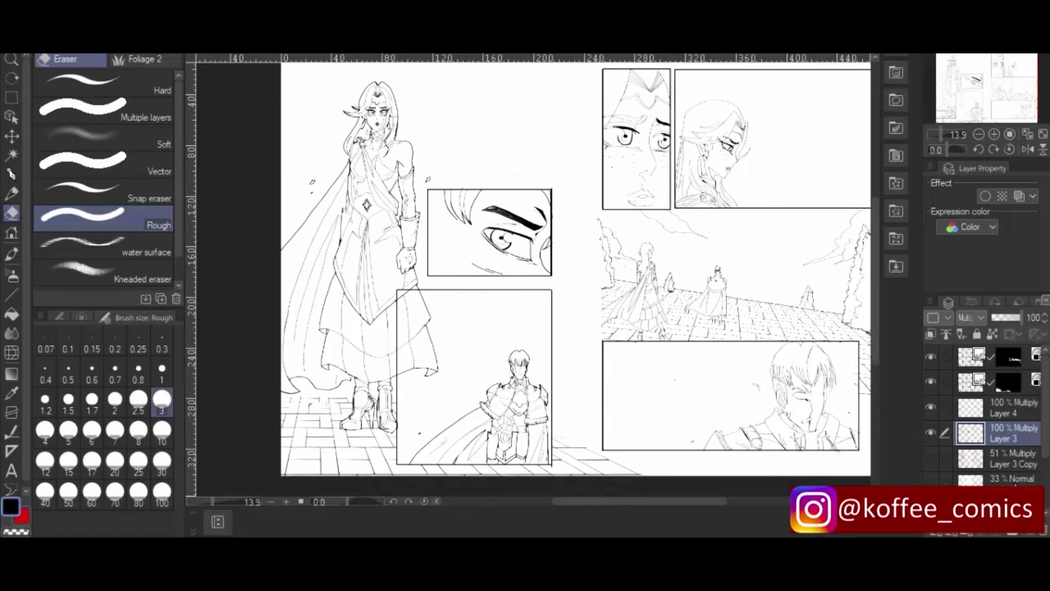
{"action": "left_click", "coordinate": [984, 480]}
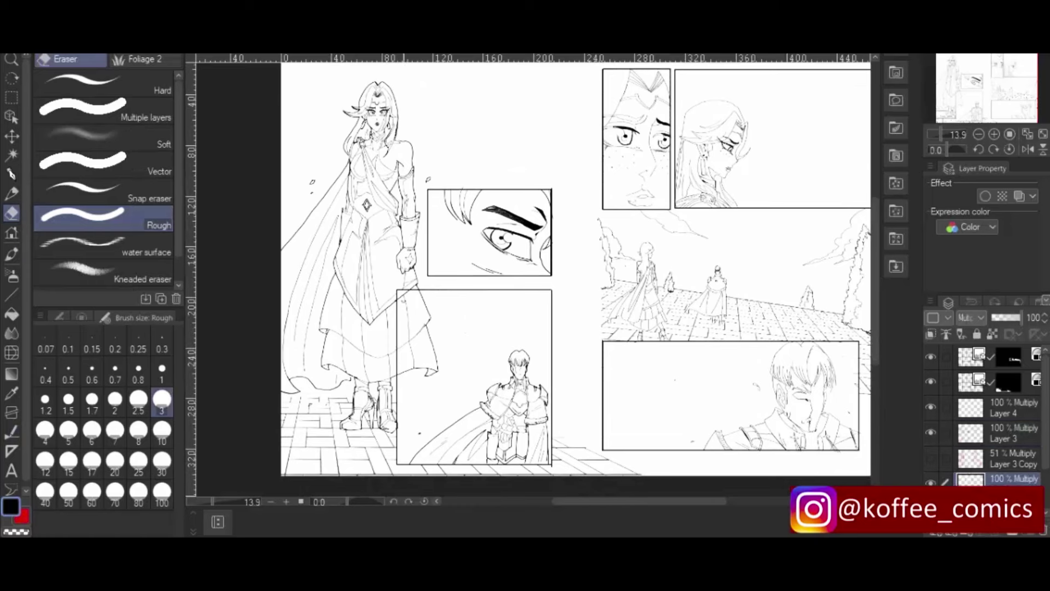
{"action": "left_click", "coordinate": [162, 430]}
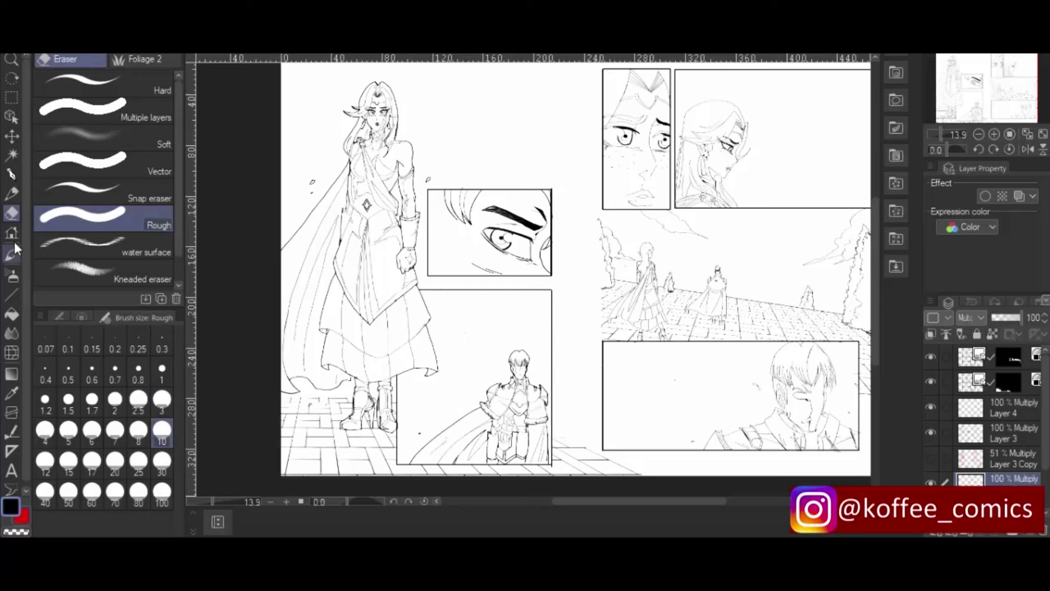
- On Layer 3, thicken the close-up face's lines and start on the outer hair contour of the neighboring profile using Correct line width at 0.7
{"action": "left_click", "coordinate": [11, 431]}
{"action": "left_click", "coordinate": [1008, 406]}
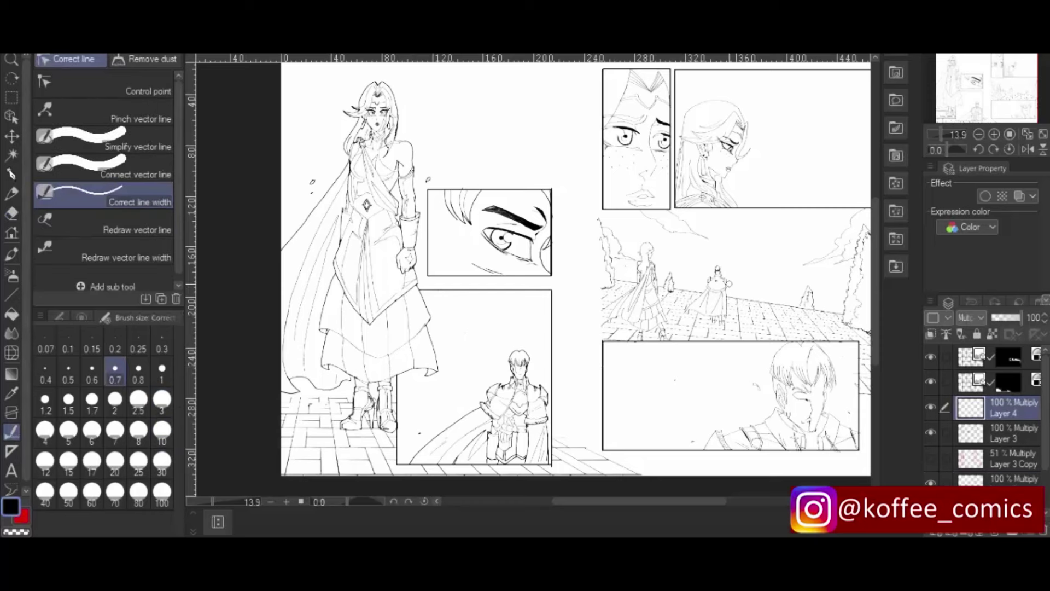
{"action": "left_click", "coordinate": [996, 435]}
{"action": "mouse_move", "coordinate": [622, 100]}
{"action": "left_mouse_down"}
{"action": "mouse_move", "coordinate": [667, 106]}
{"action": "mouse_move", "coordinate": [647, 118]}
{"action": "mouse_move", "coordinate": [614, 113]}
{"action": "mouse_move", "coordinate": [621, 101]}
{"action": "mouse_move", "coordinate": [605, 123]}
{"action": "mouse_move", "coordinate": [654, 118]}
{"action": "mouse_move", "coordinate": [646, 197]}
{"action": "left_mouse_up"}
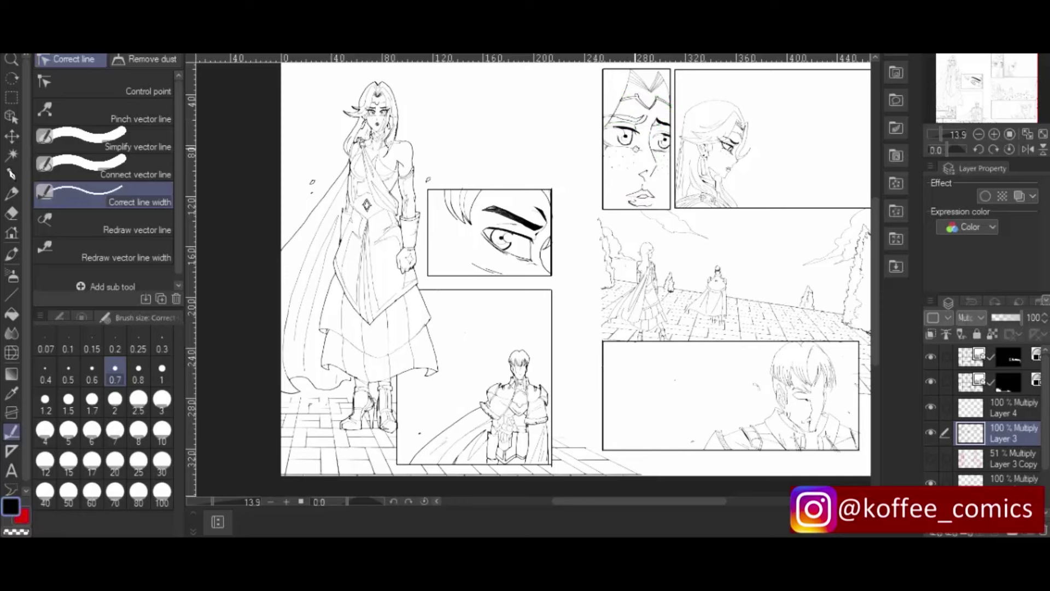
{"action": "mouse_move", "coordinate": [636, 150]}
{"action": "left_mouse_down"}
{"action": "mouse_move", "coordinate": [618, 168]}
{"action": "mouse_move", "coordinate": [627, 153]}
{"action": "mouse_move", "coordinate": [605, 129]}
{"action": "mouse_move", "coordinate": [654, 134]}
{"action": "left_mouse_up"}
{"action": "mouse_move", "coordinate": [662, 171]}
{"action": "left_mouse_down"}
{"action": "mouse_move", "coordinate": [688, 105]}
{"action": "mouse_move", "coordinate": [731, 101]}
{"action": "mouse_move", "coordinate": [749, 122]}
{"action": "mouse_move", "coordinate": [750, 148]}
{"action": "mouse_move", "coordinate": [726, 175]}
{"action": "mouse_move", "coordinate": [736, 207]}
{"action": "left_mouse_up"}
{"action": "left_click_drag", "start_coordinate": [681, 138], "coordinate": [676, 192]}
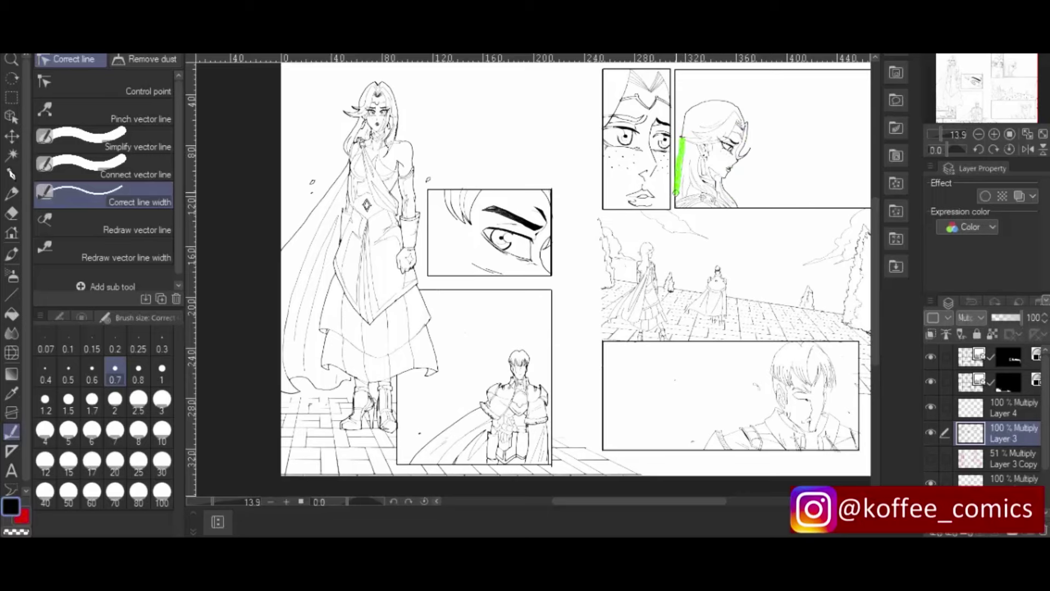
- Thicken the hair strands, face, neck and collar lines of the woman shown in profile
{"action": "left_click", "coordinate": [995, 135]}
{"action": "left_click_drag", "start_coordinate": [636, 501], "coordinate": [682, 501]}
{"action": "scroll", "coordinate": [534, 279], "scroll_direction": "up", "scroll_amount": 4}
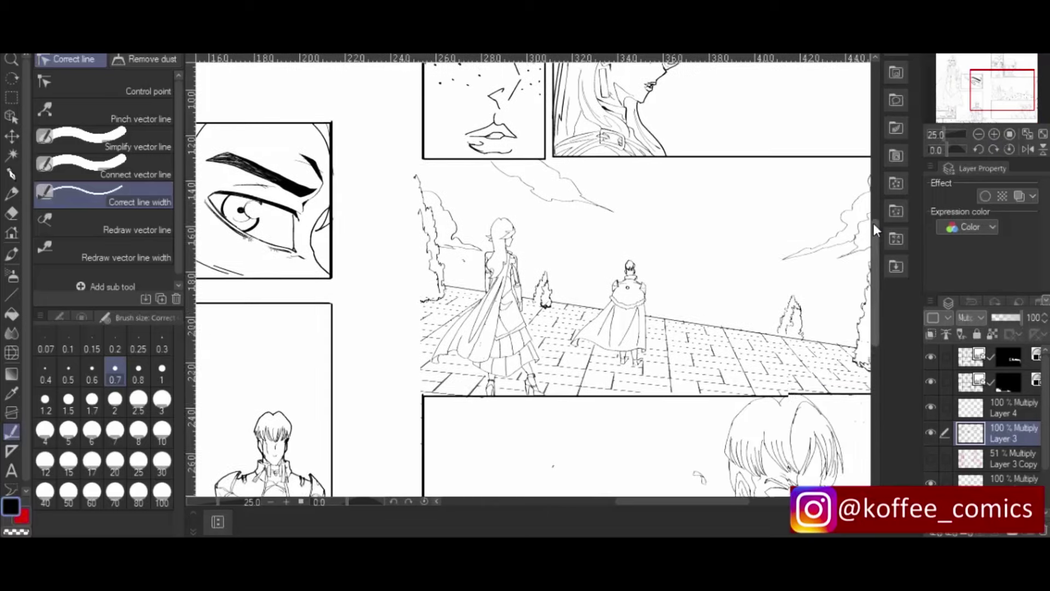
{"action": "mouse_move", "coordinate": [621, 140]}
{"action": "left_mouse_down"}
{"action": "mouse_move", "coordinate": [615, 160]}
{"action": "mouse_move", "coordinate": [595, 141]}
{"action": "mouse_move", "coordinate": [598, 197]}
{"action": "mouse_move", "coordinate": [558, 241]}
{"action": "left_mouse_up"}
{"action": "mouse_move", "coordinate": [676, 101]}
{"action": "left_mouse_down"}
{"action": "mouse_move", "coordinate": [663, 80]}
{"action": "mouse_move", "coordinate": [575, 132]}
{"action": "left_mouse_up"}
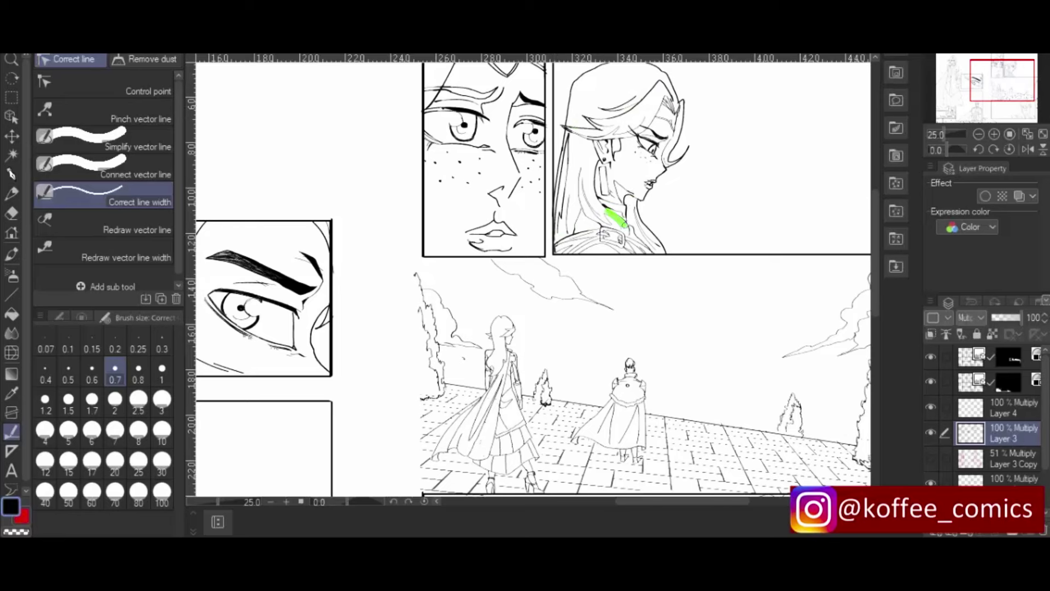
{"action": "mouse_move", "coordinate": [625, 224]}
{"action": "left_mouse_down"}
{"action": "mouse_move", "coordinate": [650, 253]}
{"action": "mouse_move", "coordinate": [636, 264]}
{"action": "left_mouse_up"}
- Thicken the outlines of the two small caped figures standing in the courtyard scene
{"action": "scroll", "coordinate": [636, 265], "scroll_direction": "down", "scroll_amount": 5}
{"action": "left_click_drag", "start_coordinate": [505, 128], "coordinate": [515, 144]}
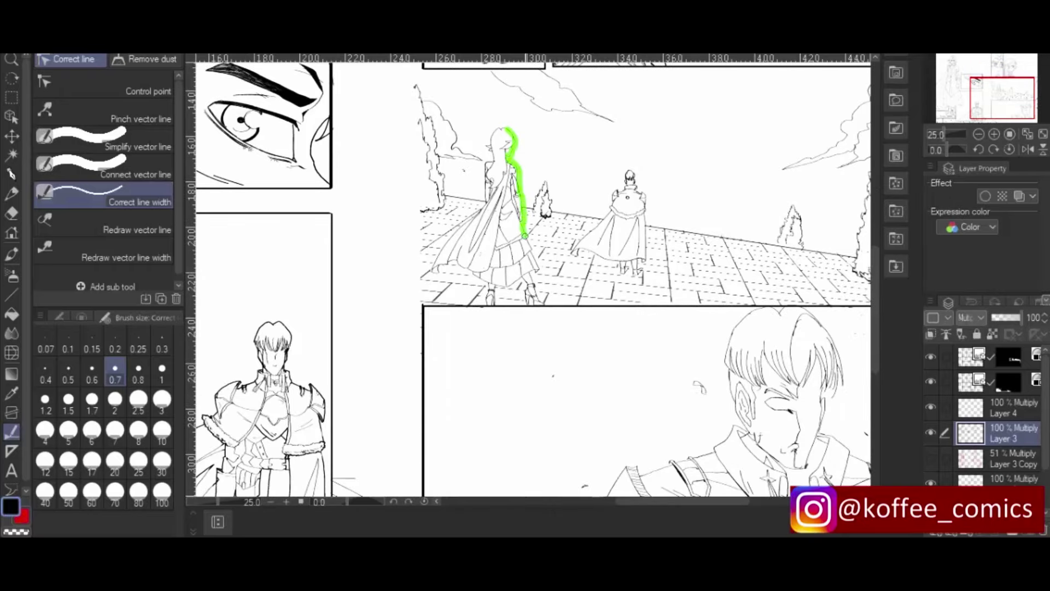
{"action": "mouse_move", "coordinate": [524, 235]}
{"action": "left_mouse_down"}
{"action": "mouse_move", "coordinate": [539, 302]}
{"action": "mouse_move", "coordinate": [530, 308]}
{"action": "mouse_move", "coordinate": [514, 282]}
{"action": "mouse_move", "coordinate": [495, 309]}
{"action": "mouse_move", "coordinate": [490, 282]}
{"action": "mouse_move", "coordinate": [454, 256]}
{"action": "mouse_move", "coordinate": [438, 267]}
{"action": "mouse_move", "coordinate": [484, 192]}
{"action": "mouse_move", "coordinate": [502, 128]}
{"action": "left_mouse_up"}
{"action": "mouse_move", "coordinate": [626, 183]}
{"action": "left_mouse_down"}
{"action": "mouse_move", "coordinate": [574, 252]}
{"action": "mouse_move", "coordinate": [615, 261]}
{"action": "mouse_move", "coordinate": [646, 213]}
{"action": "mouse_move", "coordinate": [629, 171]}
{"action": "left_mouse_up"}
- Thicken the outlines of the tall trees at both edges of the courtyard scene and the small shrubs between them
{"action": "left_click_drag", "start_coordinate": [414, 86], "coordinate": [445, 209]}
{"action": "mouse_move", "coordinate": [549, 188]}
{"action": "left_mouse_down"}
{"action": "mouse_move", "coordinate": [535, 209]}
{"action": "mouse_move", "coordinate": [551, 214]}
{"action": "left_mouse_up"}
{"action": "mouse_move", "coordinate": [778, 244]}
{"action": "left_mouse_down"}
{"action": "mouse_move", "coordinate": [794, 211]}
{"action": "mouse_move", "coordinate": [804, 247]}
{"action": "left_mouse_up"}
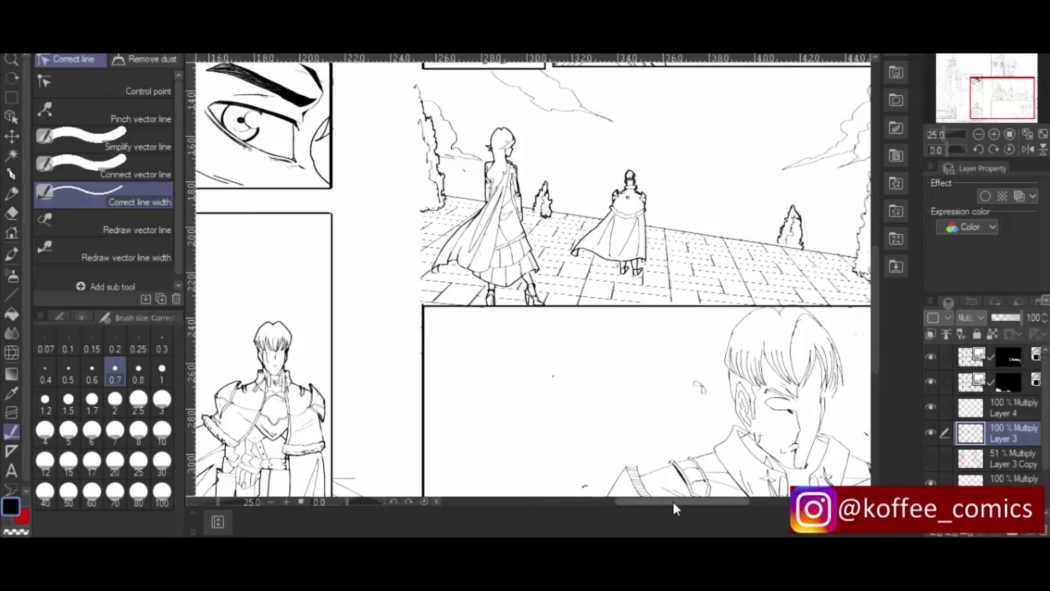
{"action": "left_click_drag", "start_coordinate": [675, 502], "coordinate": [734, 502]}
{"action": "mouse_move", "coordinate": [602, 97]}
{"action": "left_mouse_down"}
{"action": "mouse_move", "coordinate": [613, 109]}
{"action": "mouse_move", "coordinate": [590, 156]}
{"action": "mouse_move", "coordinate": [569, 266]}
{"action": "mouse_move", "coordinate": [582, 282]}
{"action": "left_mouse_up"}
- Thicken the outline of the man's hair, neck, collar and shoulders in the lowest panel, including the nearby petal
{"action": "left_click_drag", "start_coordinate": [773, 501], "coordinate": [733, 500]}
{"action": "left_click_drag", "start_coordinate": [874, 281], "coordinate": [874, 339]}
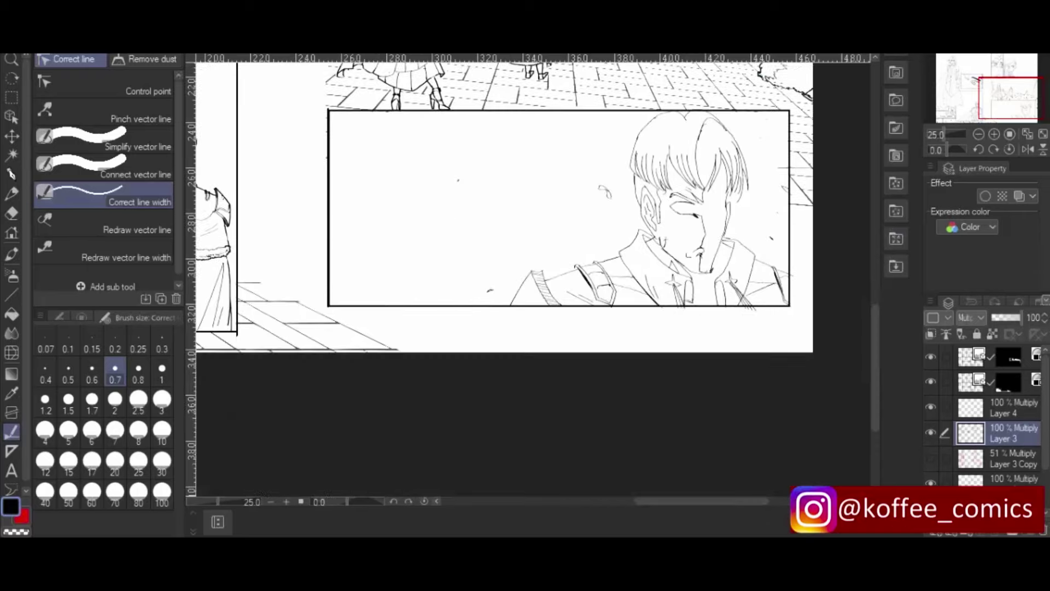
{"action": "mouse_move", "coordinate": [688, 115]}
{"action": "left_mouse_down"}
{"action": "mouse_move", "coordinate": [639, 136]}
{"action": "mouse_move", "coordinate": [643, 221]}
{"action": "mouse_move", "coordinate": [605, 262]}
{"action": "mouse_move", "coordinate": [563, 270]}
{"action": "mouse_move", "coordinate": [503, 316]}
{"action": "left_mouse_up"}
{"action": "left_click_drag", "start_coordinate": [488, 287], "coordinate": [497, 283]}
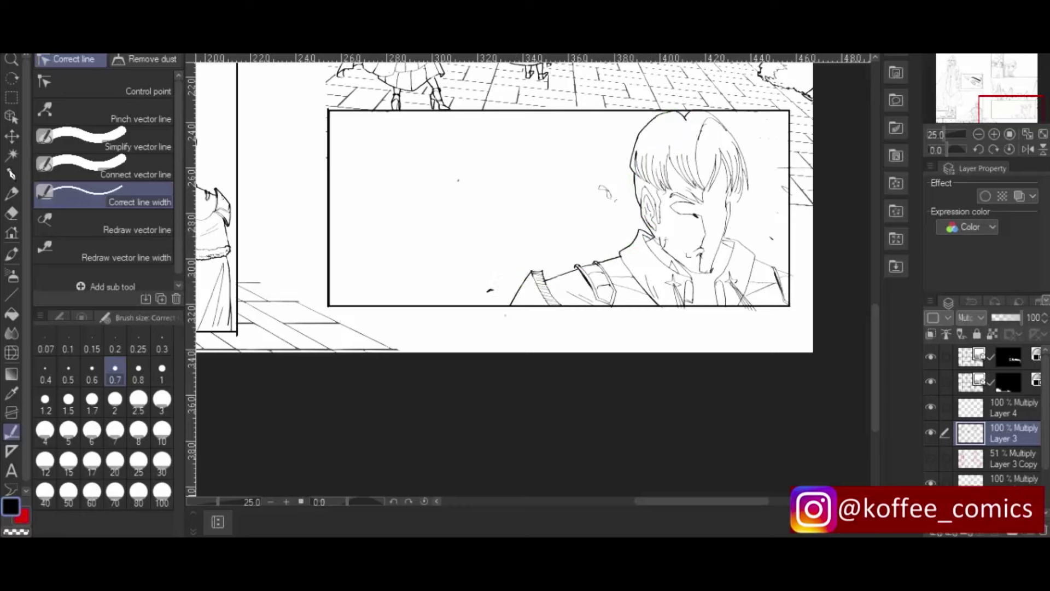
{"action": "mouse_move", "coordinate": [706, 112]}
{"action": "left_mouse_down"}
{"action": "mouse_move", "coordinate": [749, 178]}
{"action": "mouse_move", "coordinate": [728, 225]}
{"action": "mouse_move", "coordinate": [793, 279]}
{"action": "left_mouse_up"}
- Fill the left section of the standing woman's tunic with solid black, referring to other layers
{"action": "left_click_drag", "start_coordinate": [946, 135], "coordinate": [939, 132]}
{"action": "left_click_drag", "start_coordinate": [704, 503], "coordinate": [677, 443]}
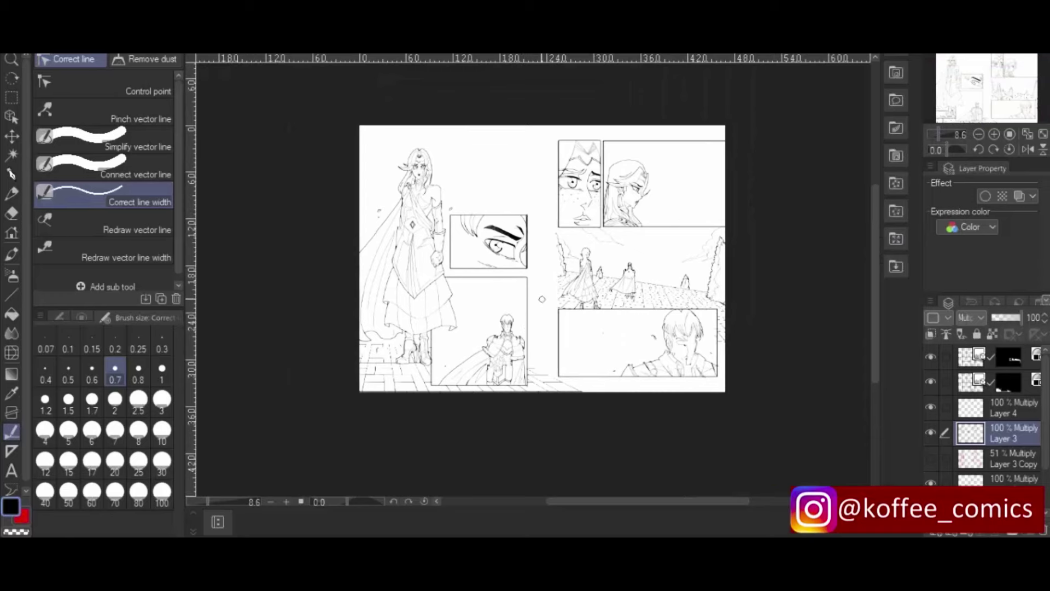
{"action": "left_click", "coordinate": [994, 135]}
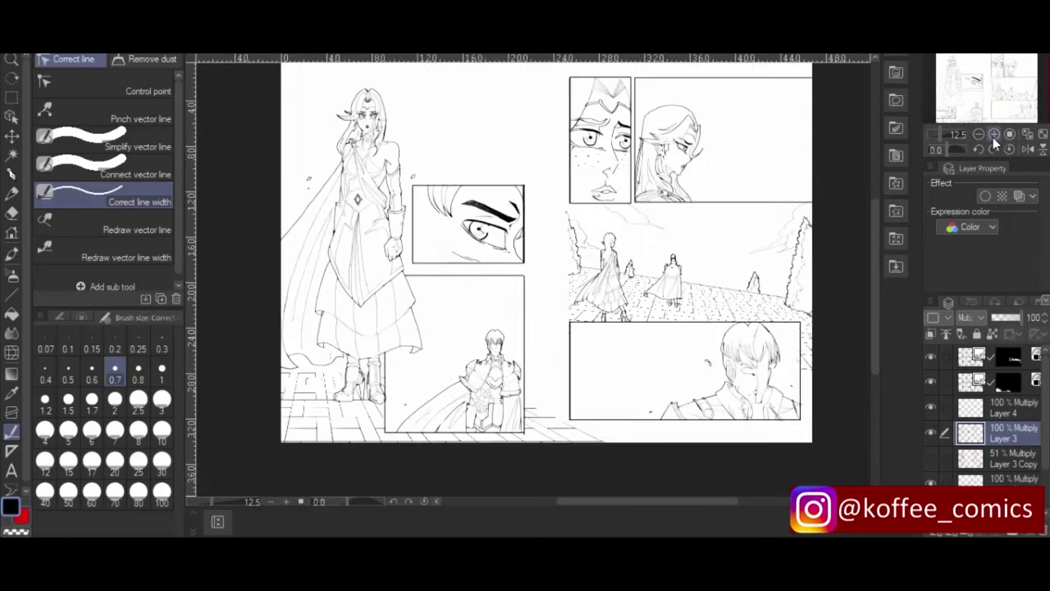
{"action": "left_click", "coordinate": [994, 135]}
{"action": "left_click_drag", "start_coordinate": [665, 502], "coordinate": [615, 502]}
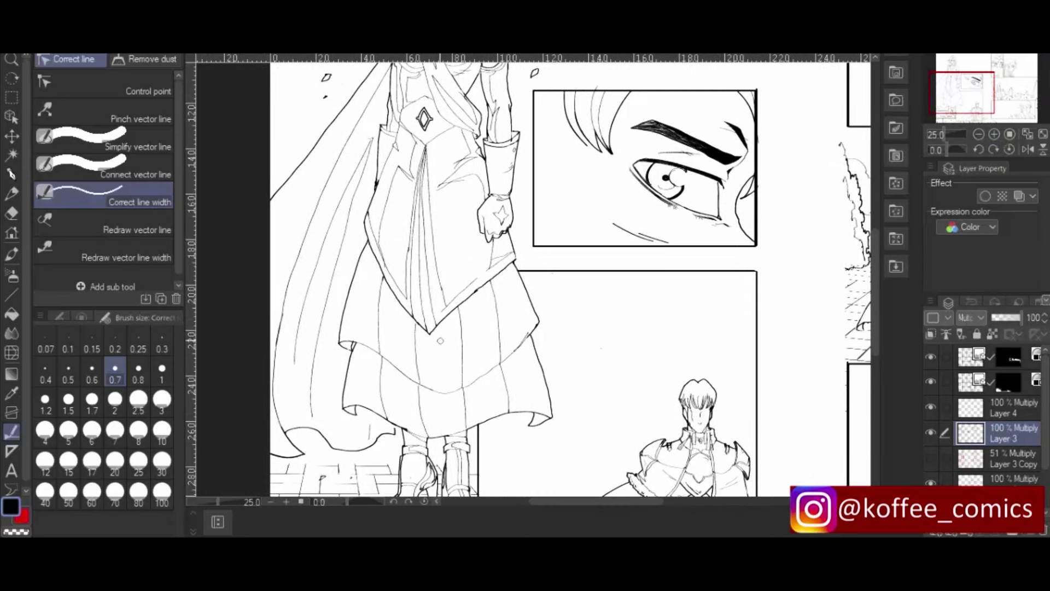
{"action": "left_click", "coordinate": [11, 314]}
{"action": "left_click", "coordinate": [409, 206]}
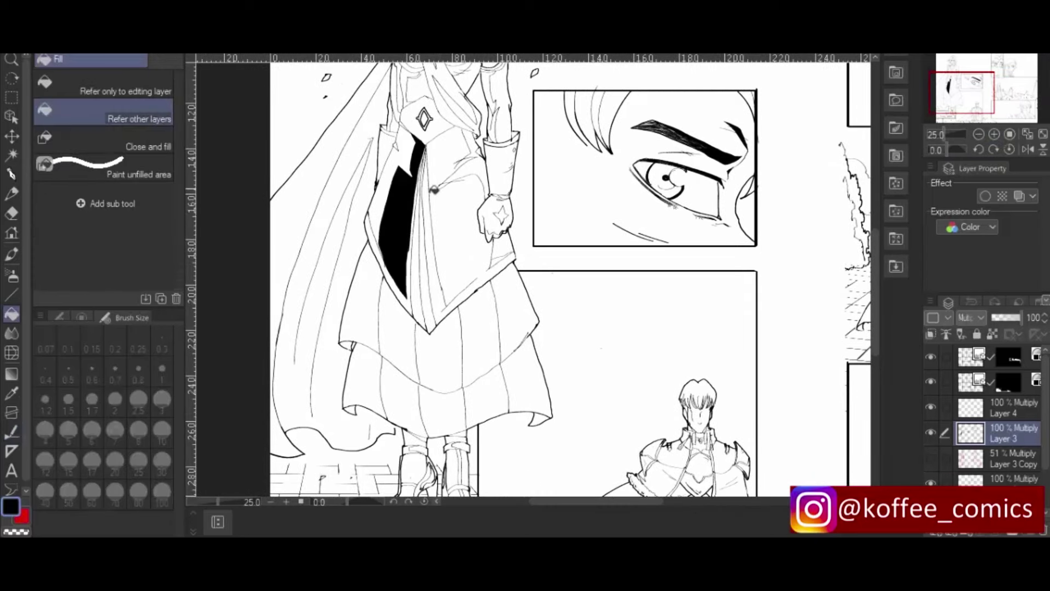
- Close the gap in the right section of the standing woman's tunic, and fill that section and her midriff above the belt with solid black
{"action": "left_click", "coordinate": [467, 214]}
{"action": "key", "text": "ctrl+z"}
{"action": "key", "text": "p"}
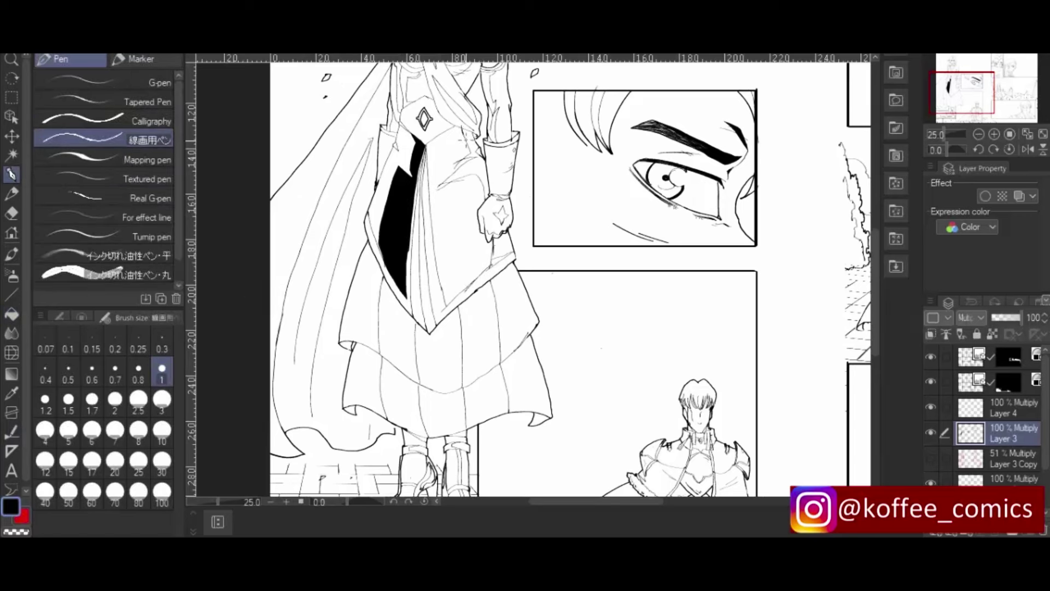
{"action": "key", "text": "g"}
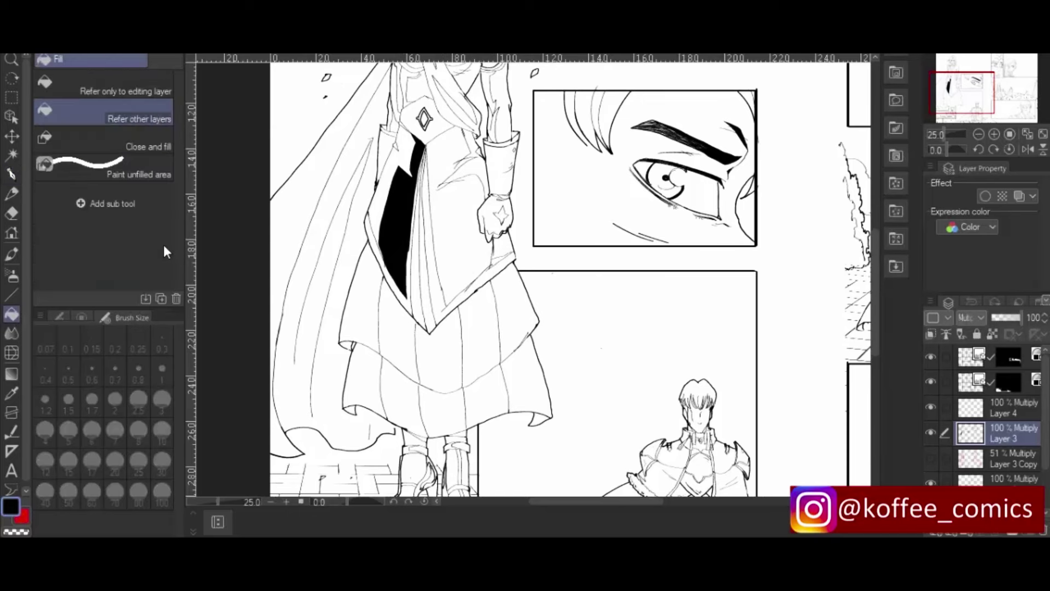
{"action": "left_click", "coordinate": [447, 158]}
{"action": "left_click", "coordinate": [422, 86]}
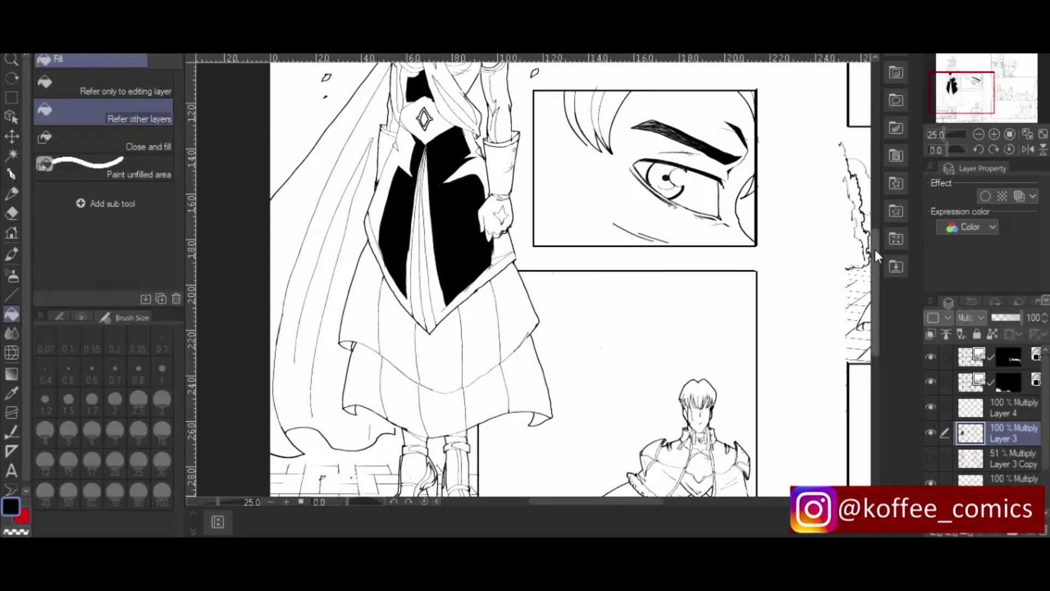
- Fill the standing woman's bodice, collar and long sleeve with solid black, referring to other layers
{"action": "scroll", "coordinate": [528, 279], "scroll_direction": "up", "scroll_amount": 5}
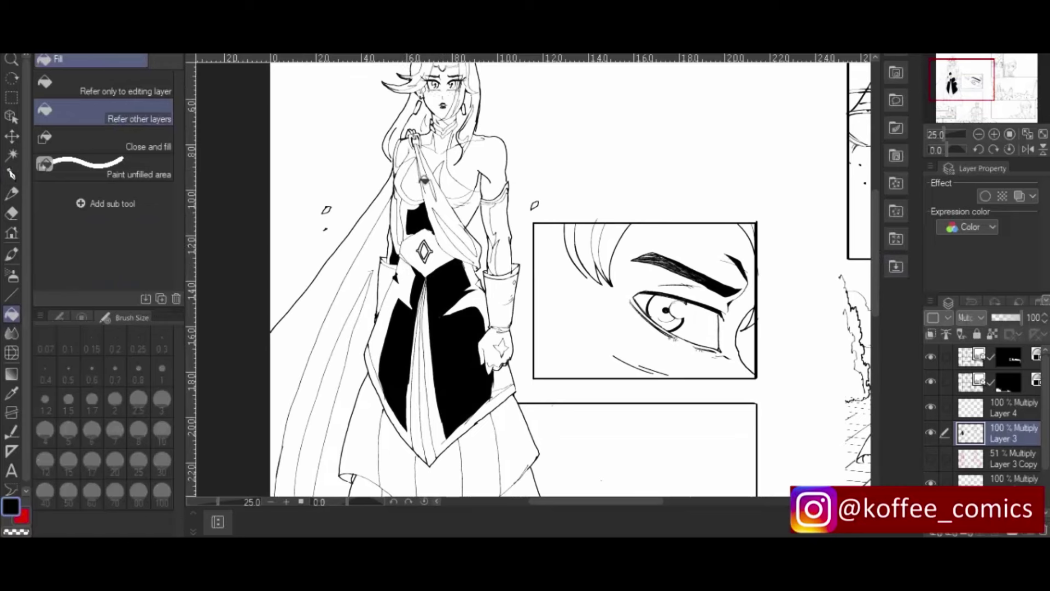
{"action": "left_click", "coordinate": [420, 181]}
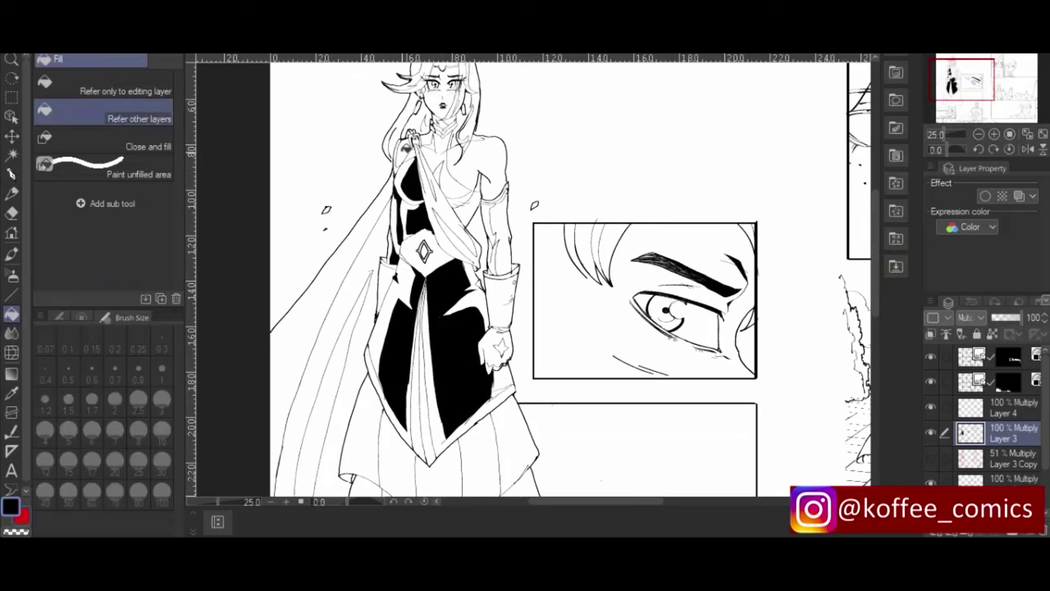
{"action": "left_click", "coordinate": [406, 149]}
{"action": "left_click", "coordinate": [463, 187]}
{"action": "left_click", "coordinate": [504, 219]}
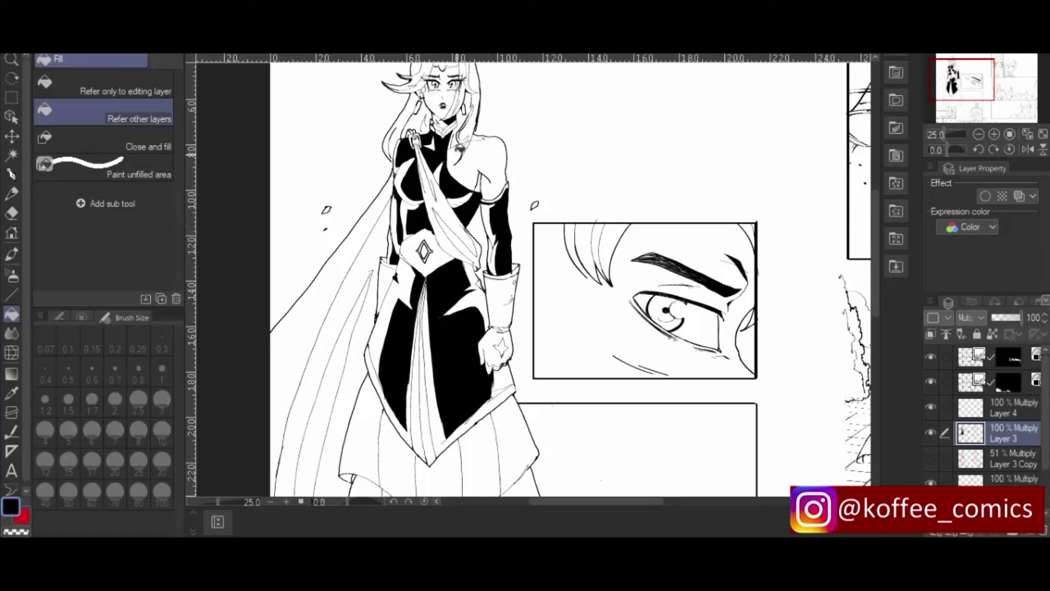
- Fill the folded undersides of the standing woman's skirt hem and the shadow beneath the skirt with solid black
{"action": "scroll", "coordinate": [875, 258], "scroll_direction": "down", "scroll_amount": 10}
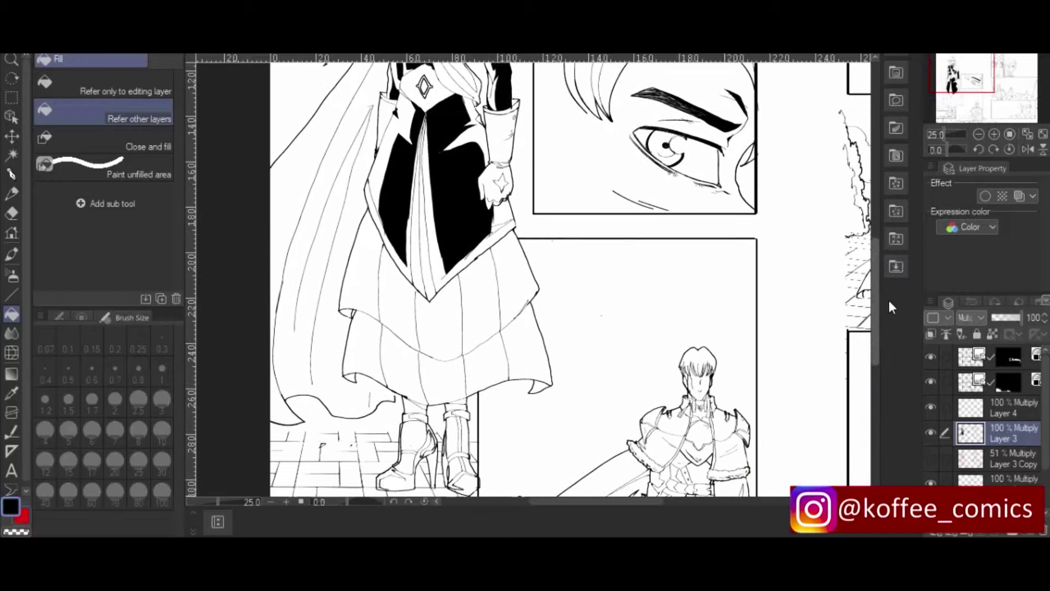
{"action": "left_click", "coordinate": [348, 236]}
{"action": "left_click", "coordinate": [502, 146]}
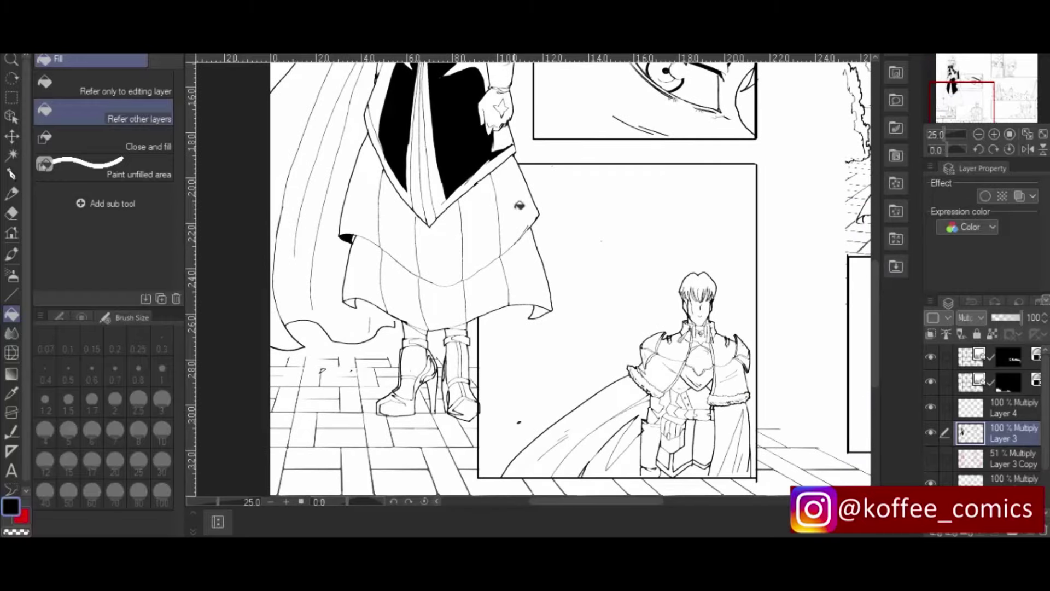
{"action": "left_click", "coordinate": [352, 303]}
{"action": "left_click", "coordinate": [423, 332]}
{"action": "left_click", "coordinate": [463, 327]}
{"action": "left_click", "coordinate": [539, 311]}
- Fill the toes, heels, cuffs and shaded parts of the standing woman's high-heeled boots with solid black
{"action": "left_click", "coordinate": [433, 359]}
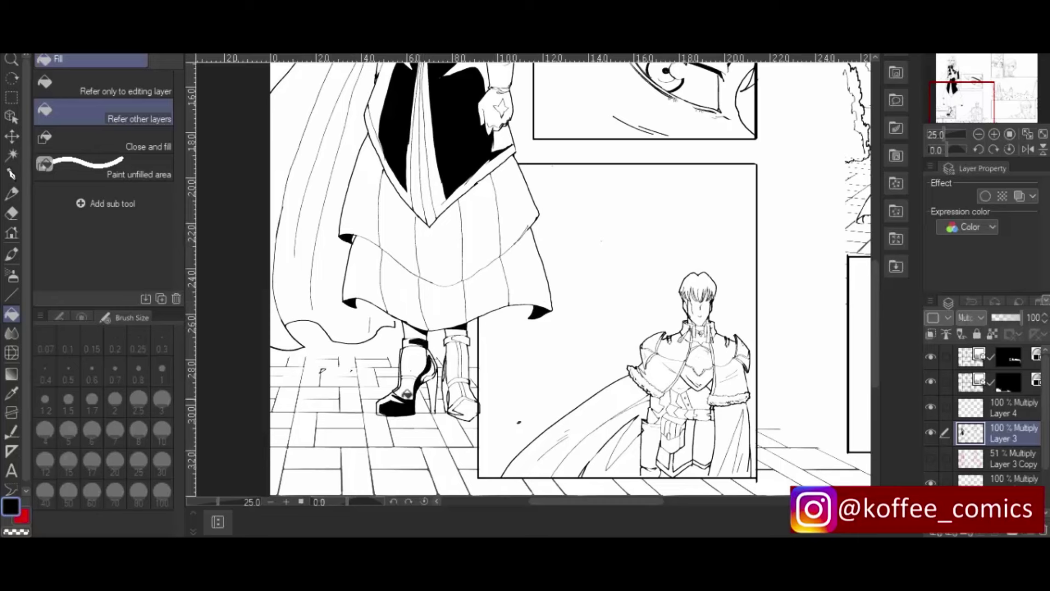
{"action": "left_click", "coordinate": [406, 349]}
{"action": "left_click", "coordinate": [471, 406]}
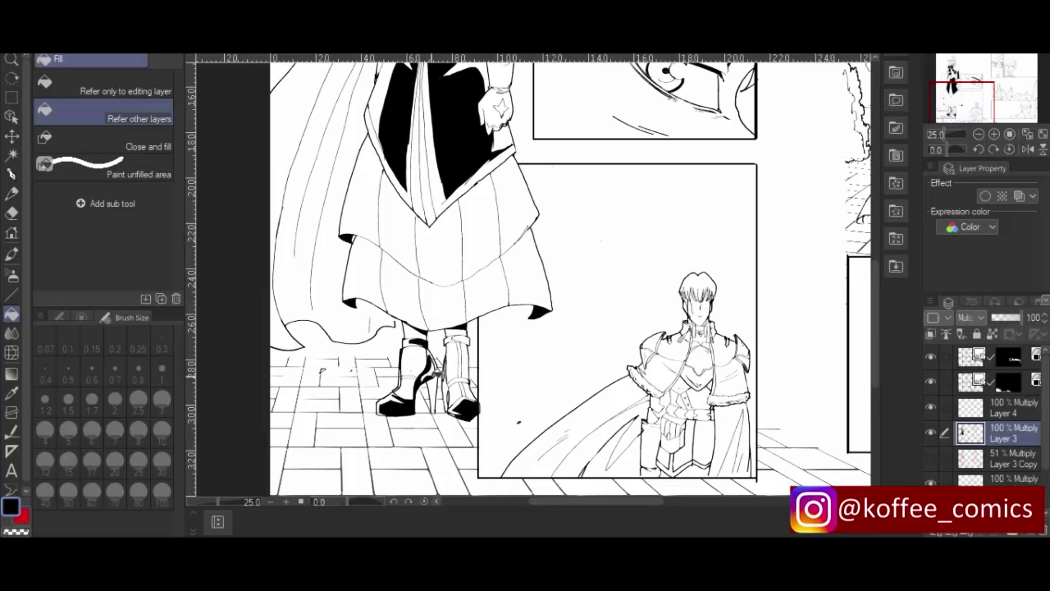
{"action": "left_click", "coordinate": [435, 386]}
{"action": "left_click", "coordinate": [462, 340]}
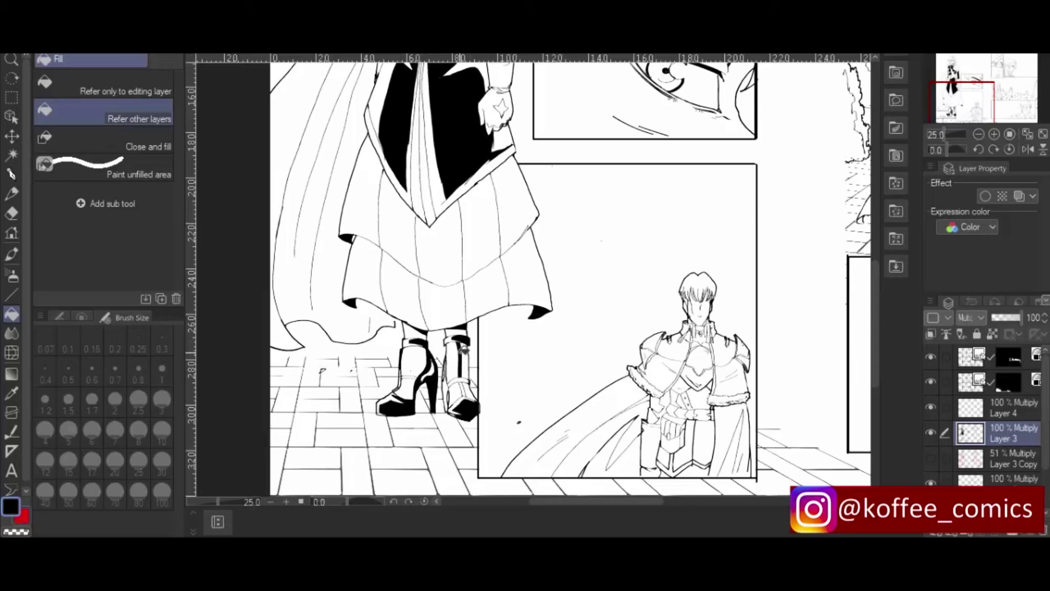
{"action": "left_click", "coordinate": [450, 384]}
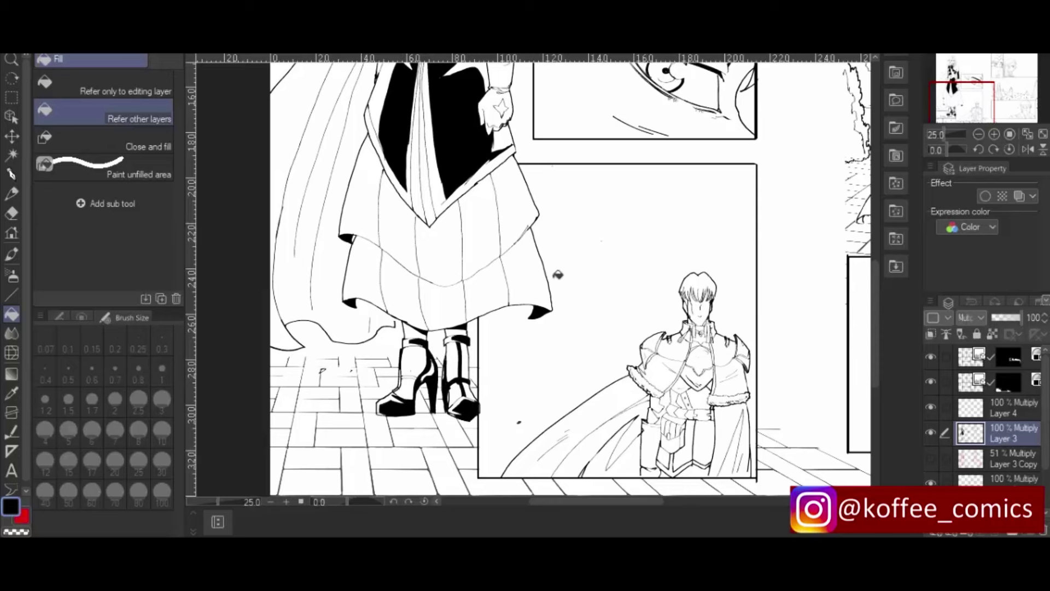
- Fill the shadows beside the armoured man's arm and waist with solid black, and undo the fill over his lower cape
{"action": "left_click_drag", "start_coordinate": [875, 289], "coordinate": [876, 317]}
{"action": "left_click", "coordinate": [648, 310]}
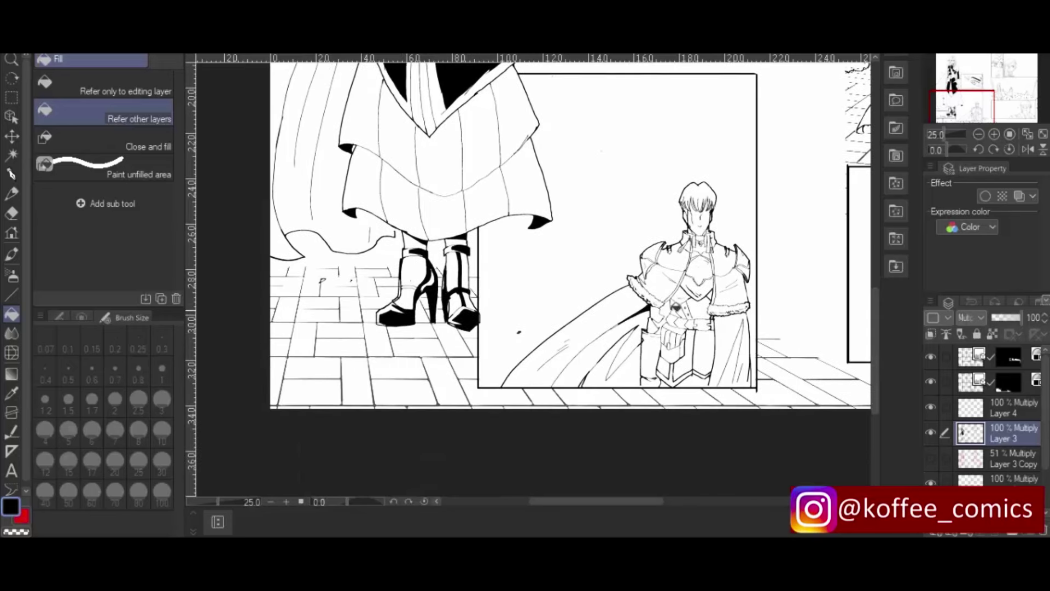
{"action": "left_click", "coordinate": [668, 311]}
{"action": "left_click", "coordinate": [702, 378]}
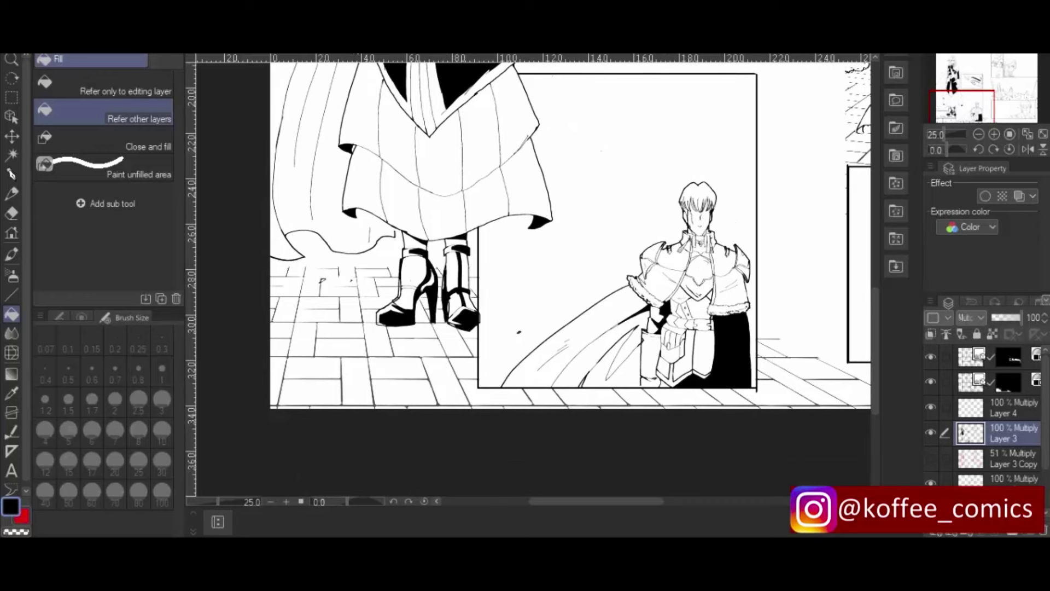
{"action": "key", "text": "ctrl+z"}
- Fill the tunic, sleeve and boots of the woman walking in the courtyard scene with solid black, referring to other layers
{"action": "left_click_drag", "start_coordinate": [874, 296], "coordinate": [841, 208]}
{"action": "left_click", "coordinate": [11, 174]}
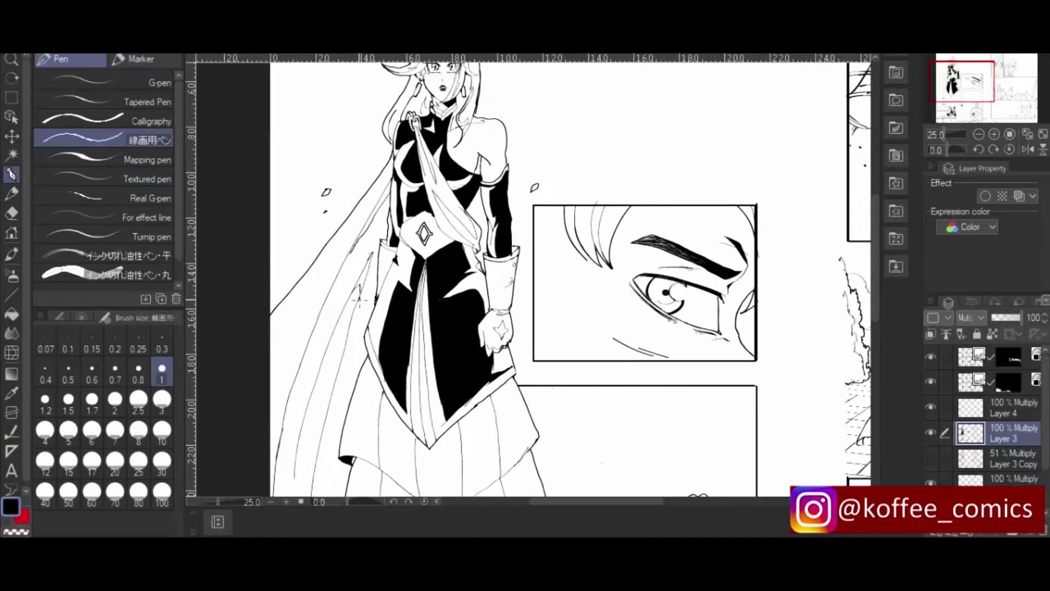
{"action": "left_click_drag", "start_coordinate": [638, 500], "coordinate": [728, 501]}
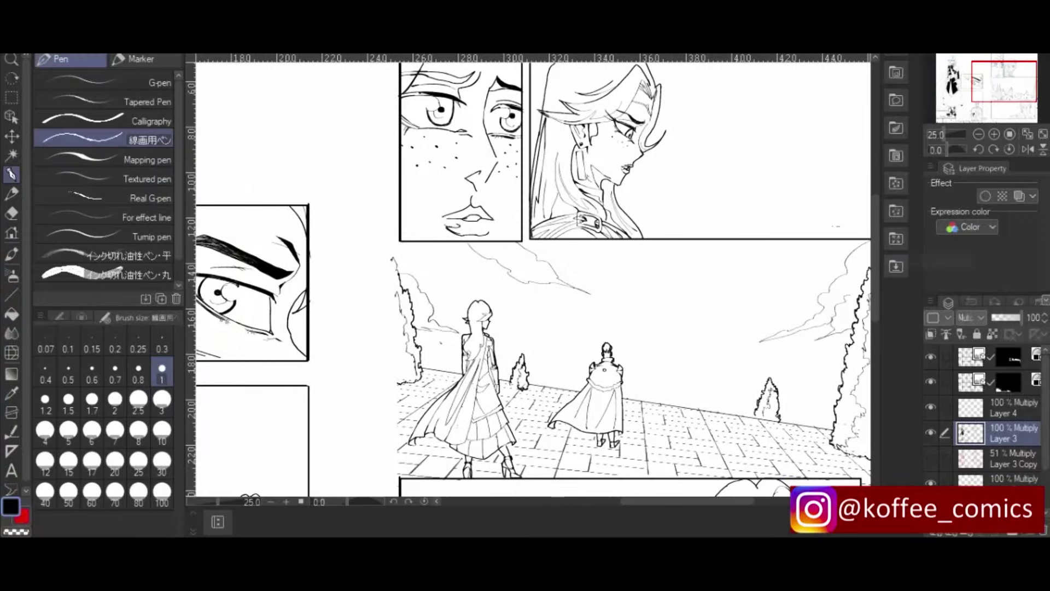
{"action": "left_click_drag", "start_coordinate": [876, 214], "coordinate": [877, 293]}
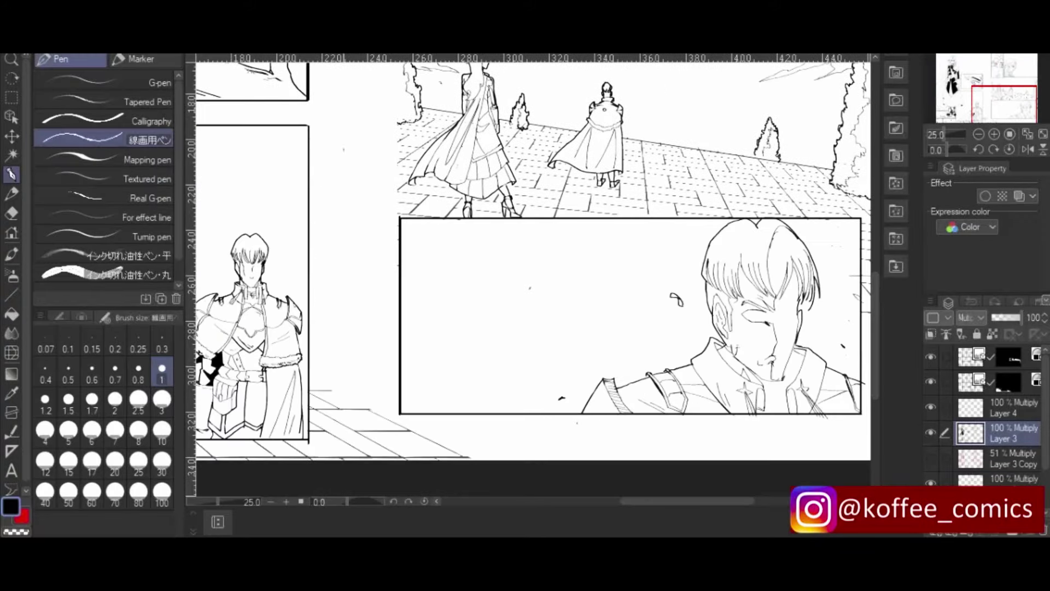
{"action": "key", "text": "g"}
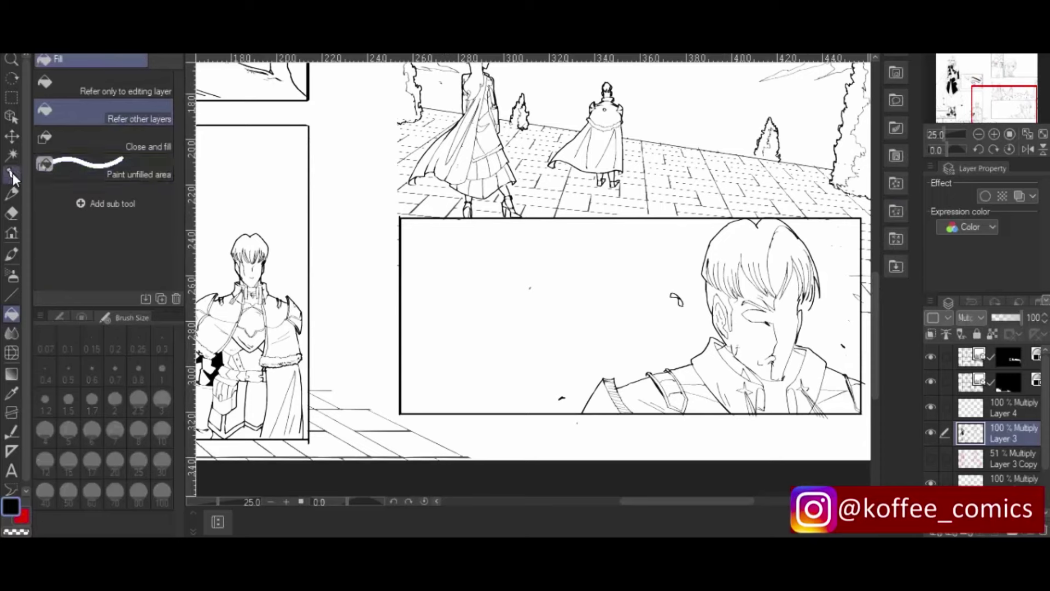
{"action": "left_click", "coordinate": [12, 175]}
{"action": "left_click", "coordinate": [11, 214]}
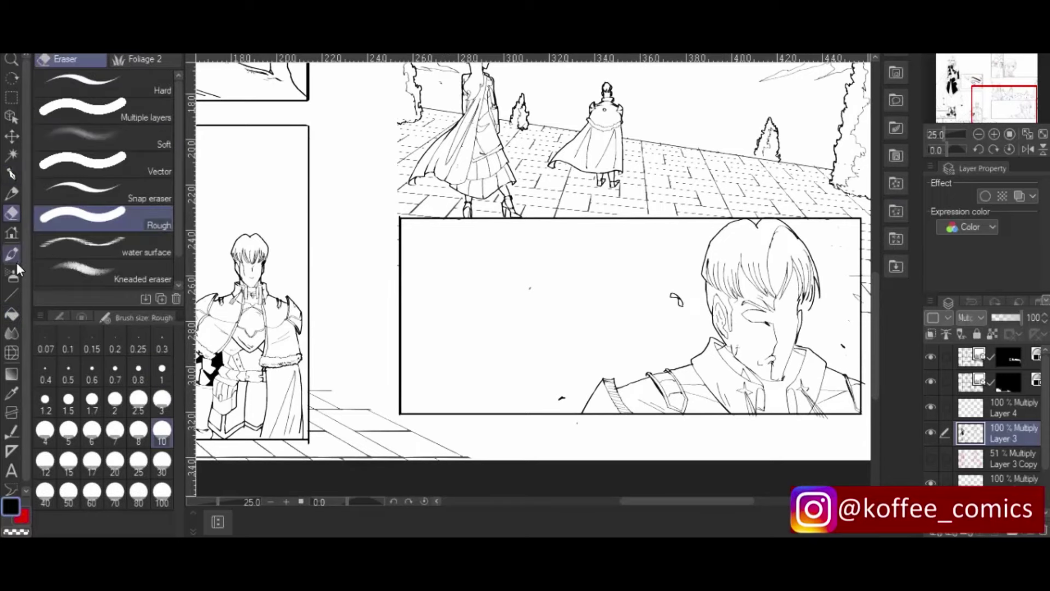
{"action": "left_click", "coordinate": [12, 314]}
{"action": "left_click", "coordinate": [488, 134]}
{"action": "left_click", "coordinate": [490, 88]}
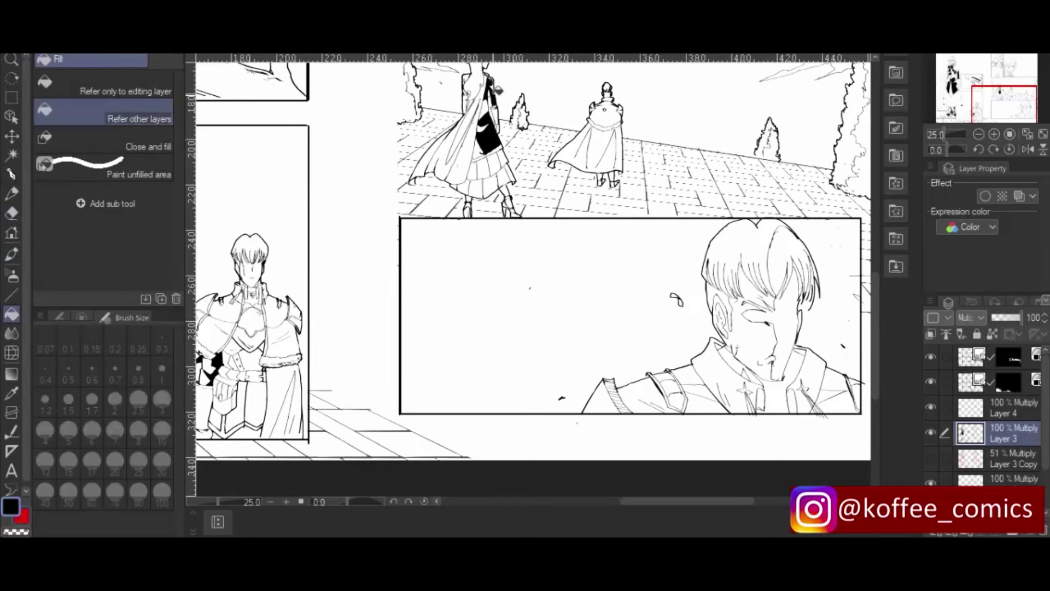
{"action": "left_click", "coordinate": [471, 100]}
{"action": "left_click", "coordinate": [514, 209]}
{"action": "left_click", "coordinate": [469, 205]}
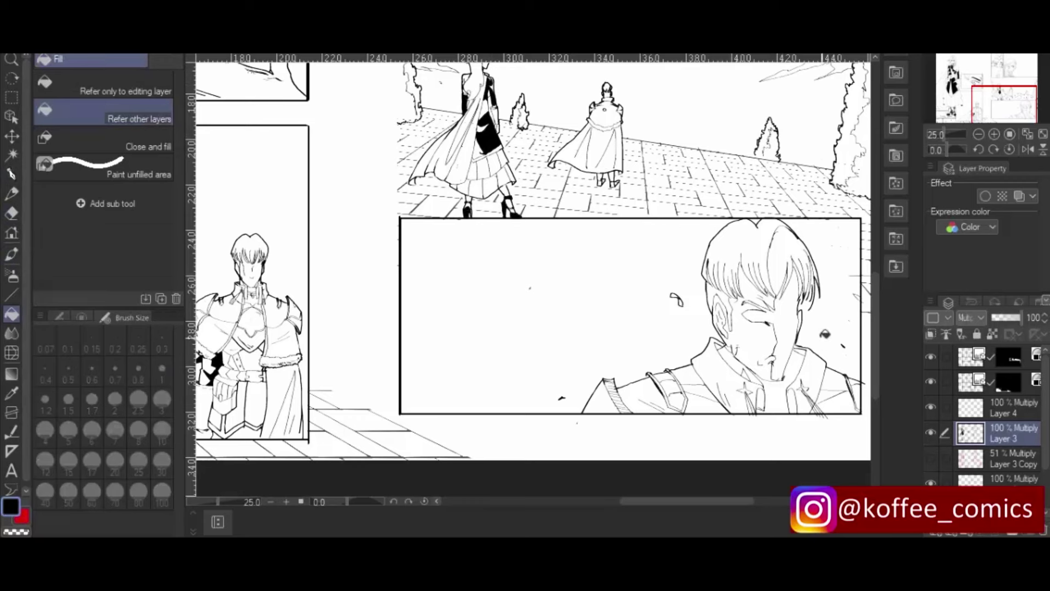
- Fill the shadows on the man's face, neck and left shoulder in the lowest panel with black, and undo the right shoulder fill
{"action": "left_click", "coordinate": [796, 322]}
{"action": "left_click", "coordinate": [780, 391]}
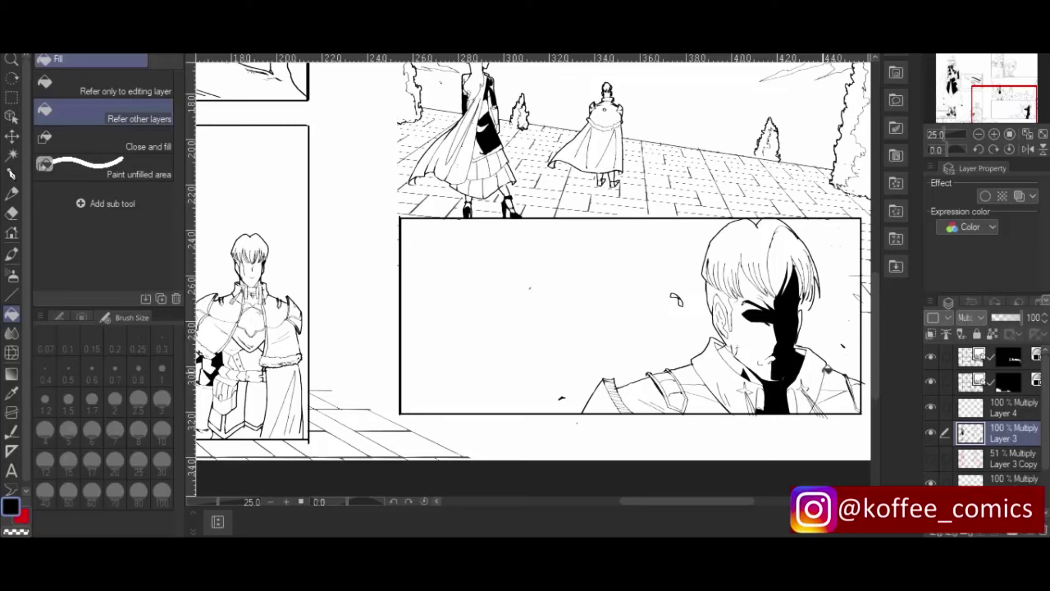
{"action": "left_click", "coordinate": [716, 393]}
{"action": "left_click", "coordinate": [838, 390]}
{"action": "left_click_drag", "start_coordinate": [710, 501], "coordinate": [756, 501]}
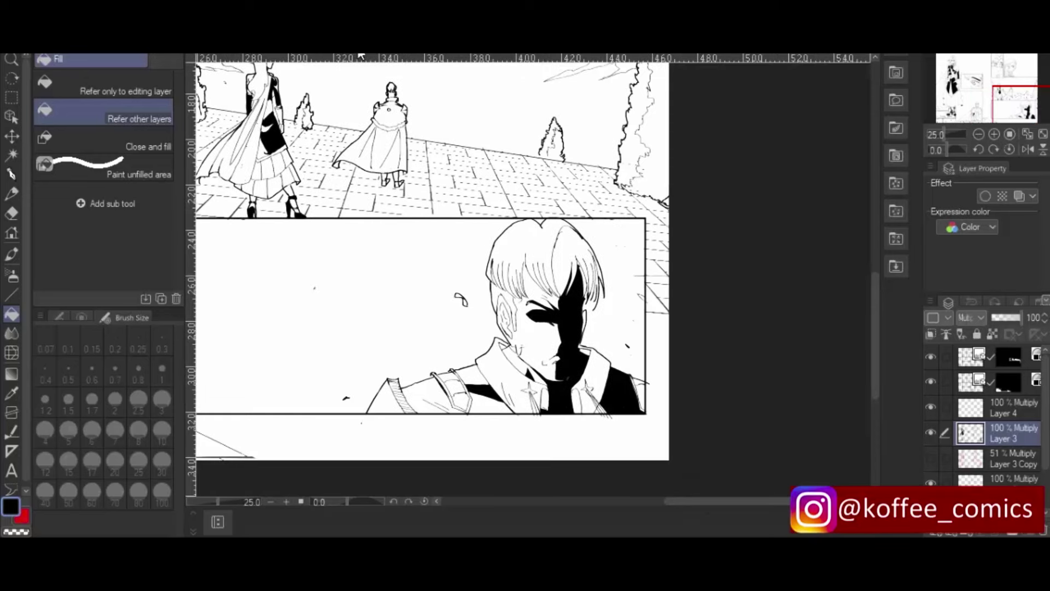
{"action": "key", "text": "ctrl+z"}
- Reinforce the man's shoulder armour and collar lines in the lowest panel with the line art pen at size 1
{"action": "left_click", "coordinate": [11, 175]}
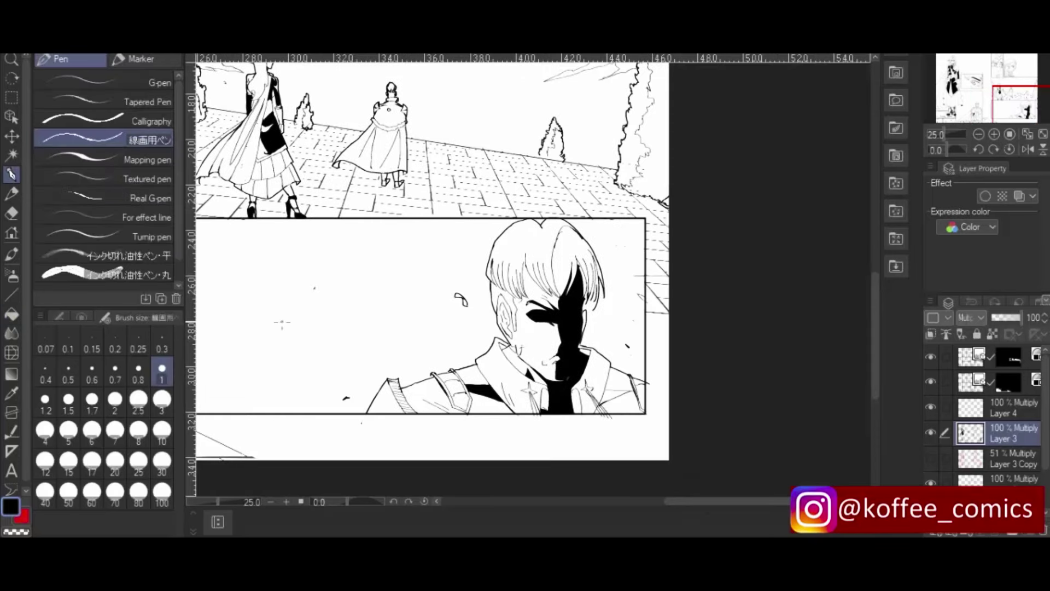
{"action": "key", "text": "g"}
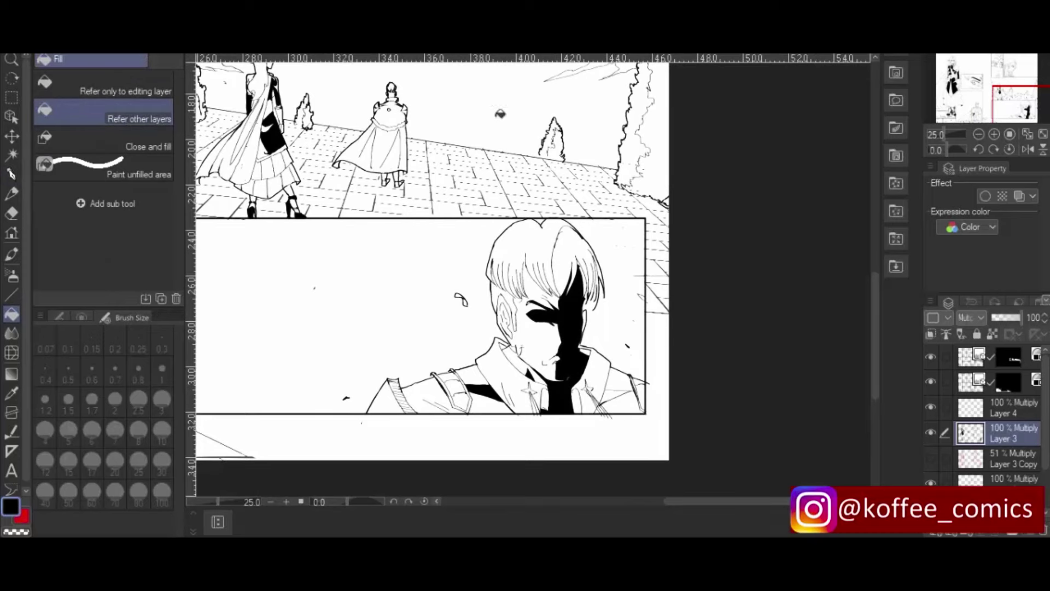
{"action": "left_click", "coordinate": [994, 135]}
{"action": "left_click", "coordinate": [994, 135]}
{"action": "left_click_drag", "start_coordinate": [877, 327], "coordinate": [882, 366]}
{"action": "left_click", "coordinate": [12, 175]}
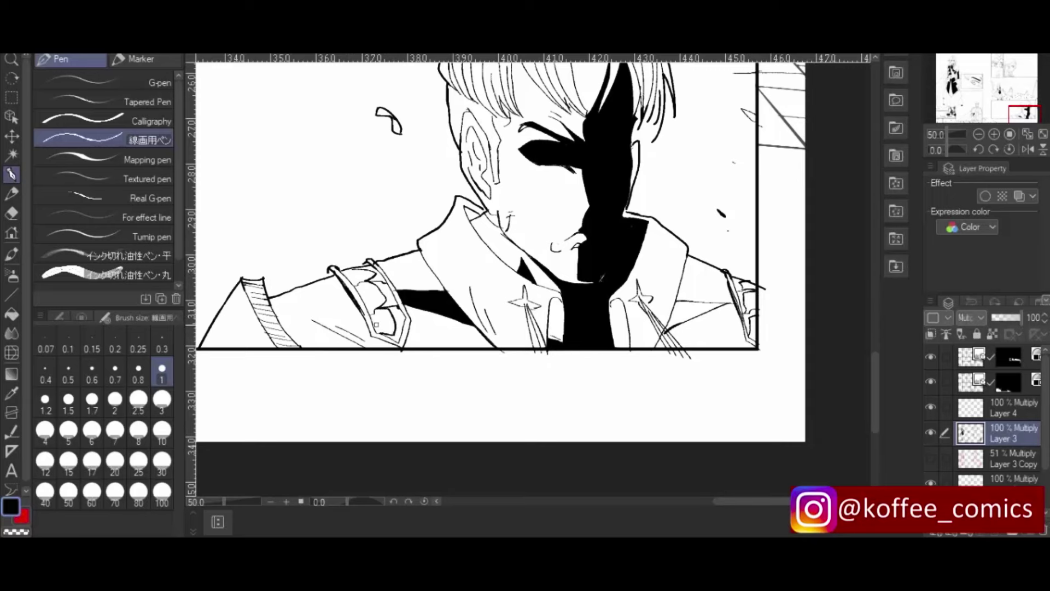
{"action": "left_click_drag", "start_coordinate": [268, 299], "coordinate": [328, 348]}
{"action": "left_click_drag", "start_coordinate": [417, 249], "coordinate": [446, 294]}
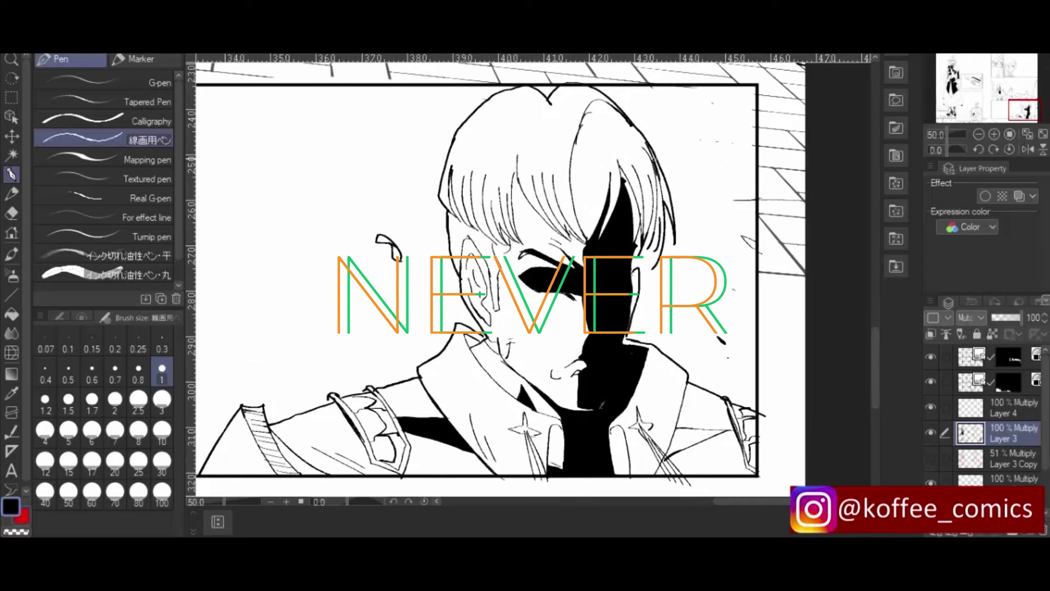
- Close the gap in the shadowed side of the man's hair, fill it with solid black, and thicken his brow line
{"action": "left_click", "coordinate": [13, 315]}
{"action": "left_click", "coordinate": [605, 151]}
{"action": "key", "text": "ctrl+z"}
{"action": "left_click", "coordinate": [13, 175]}
{"action": "left_click_drag", "start_coordinate": [640, 254], "coordinate": [661, 223]}
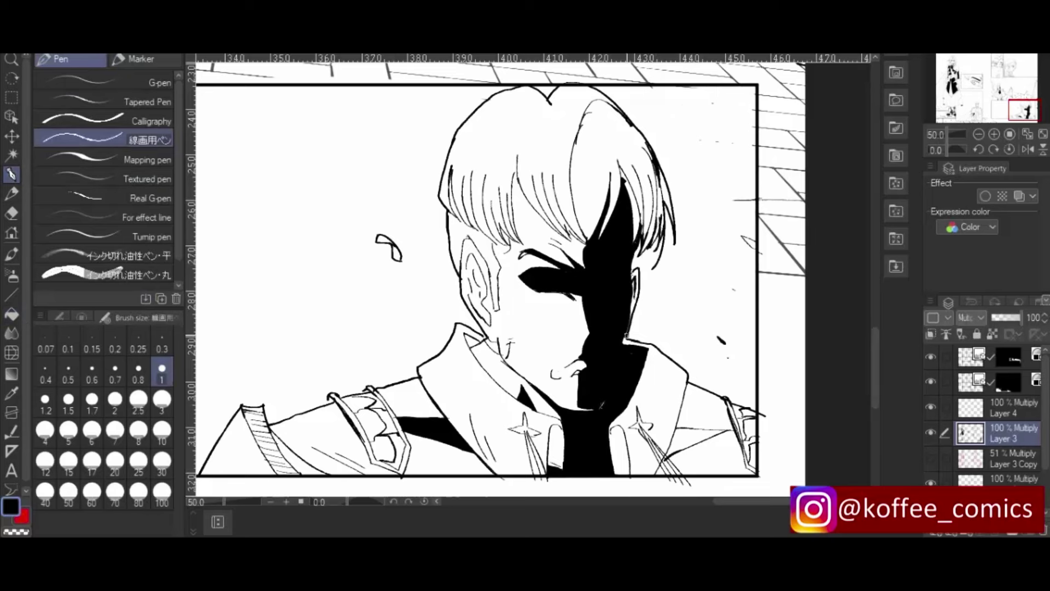
{"action": "left_click", "coordinate": [12, 314]}
{"action": "left_click", "coordinate": [601, 159]}
{"action": "key", "text": "p"}
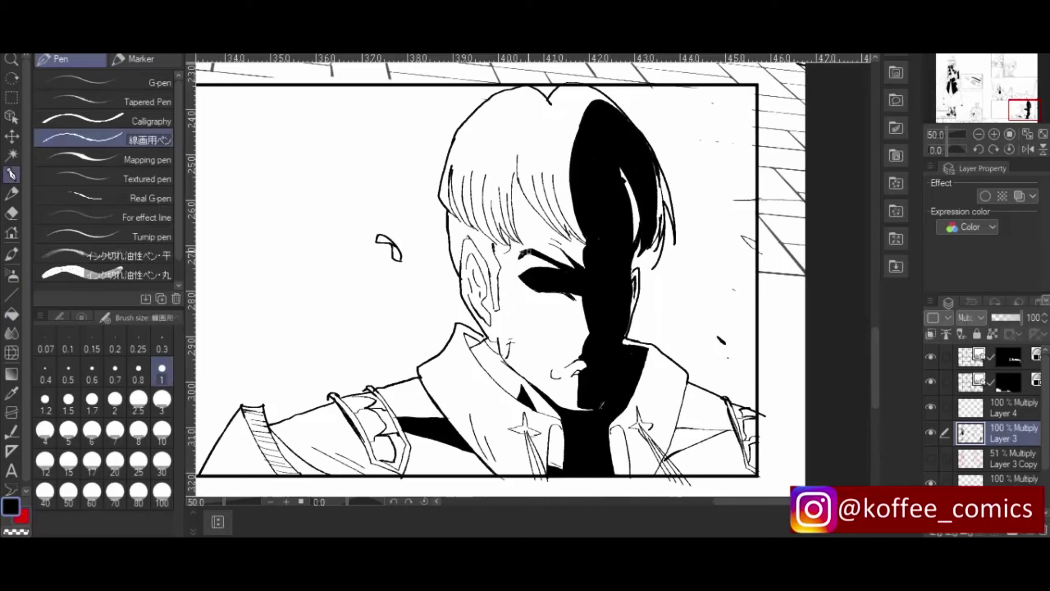
{"action": "left_click_drag", "start_coordinate": [537, 265], "coordinate": [569, 271]}
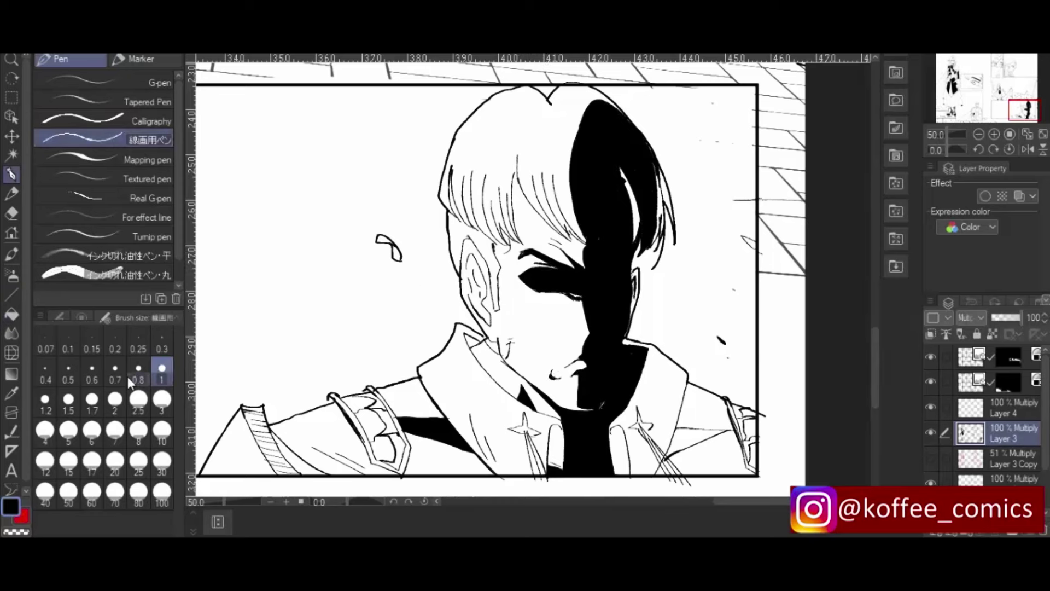
- Fill the recesses in both of the man's shoulder guards and the shaded area beside his right lapel with solid black
{"action": "key", "text": "g"}
{"action": "left_click", "coordinate": [395, 446]}
{"action": "left_click", "coordinate": [383, 421]}
{"action": "left_click", "coordinate": [362, 402]}
{"action": "left_click", "coordinate": [704, 440]}
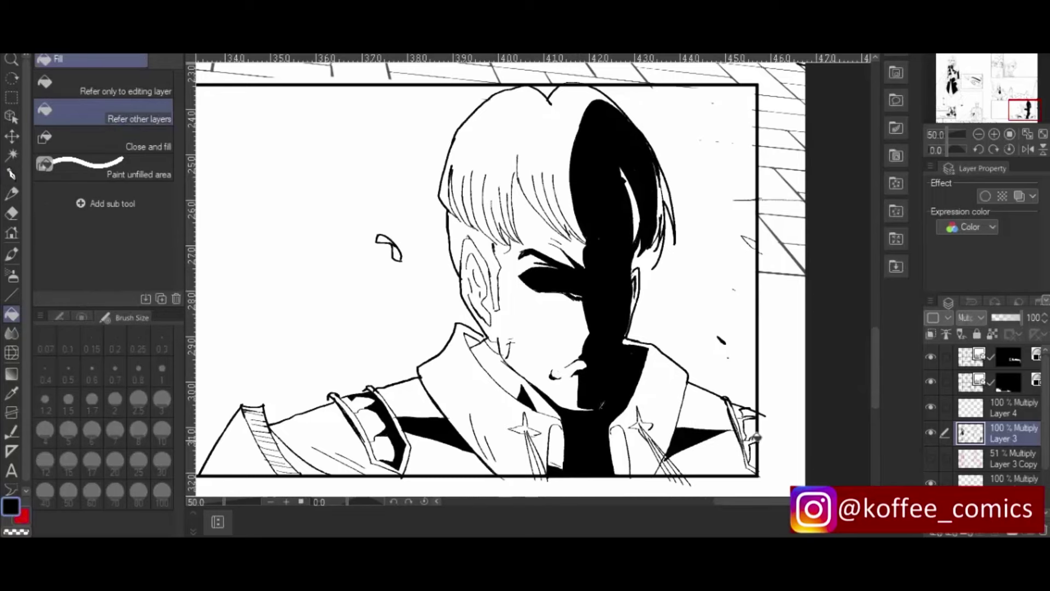
{"action": "left_click", "coordinate": [756, 437]}
{"action": "left_click", "coordinate": [760, 455]}
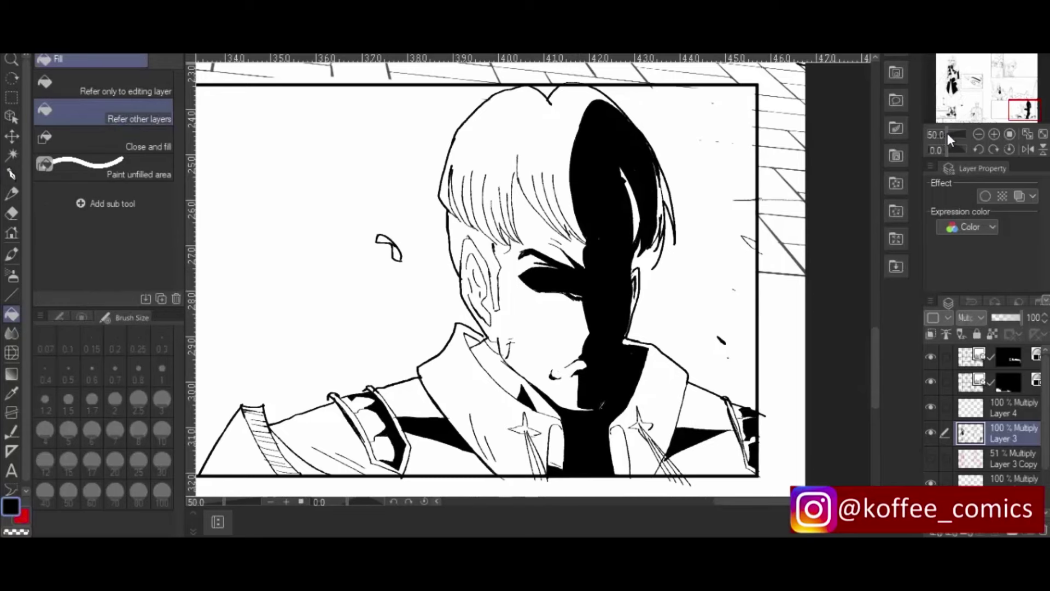
- Fill the lips of the woman shown in profile in the upper panel with solid black
{"action": "left_click_drag", "start_coordinate": [947, 134], "coordinate": [942, 134]}
{"action": "left_click_drag", "start_coordinate": [874, 289], "coordinate": [874, 191]}
{"action": "left_click", "coordinate": [994, 134]}
{"action": "left_click", "coordinate": [994, 134]}
{"action": "left_click_drag", "start_coordinate": [732, 502], "coordinate": [707, 502]}
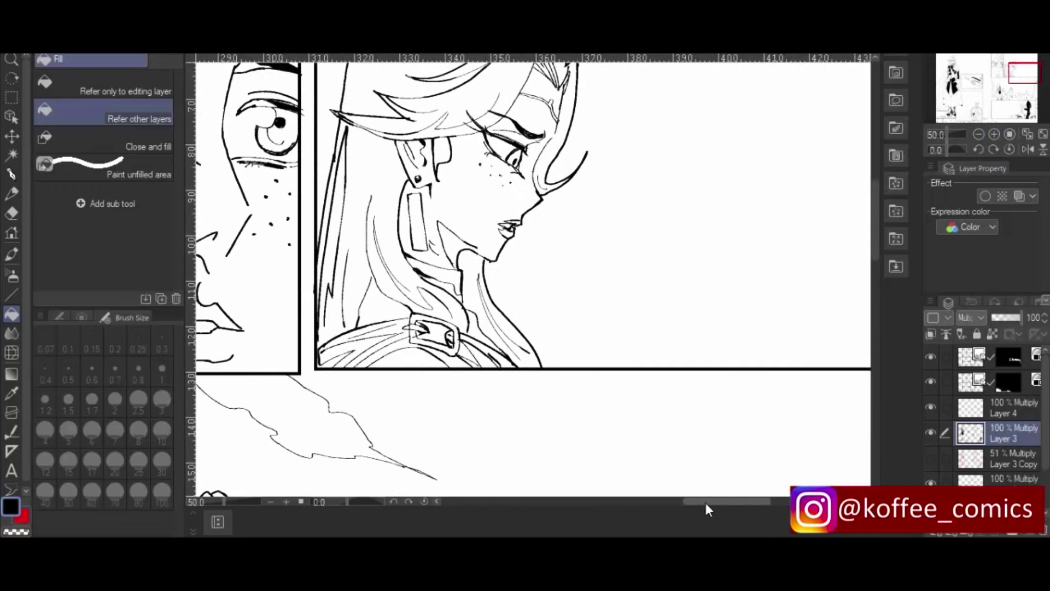
{"action": "left_click", "coordinate": [508, 233]}
{"action": "left_click", "coordinate": [515, 222]}
- Close the outline under the profile woman's jaw and fill the enclosed shadow with solid black
{"action": "left_click", "coordinate": [11, 174]}
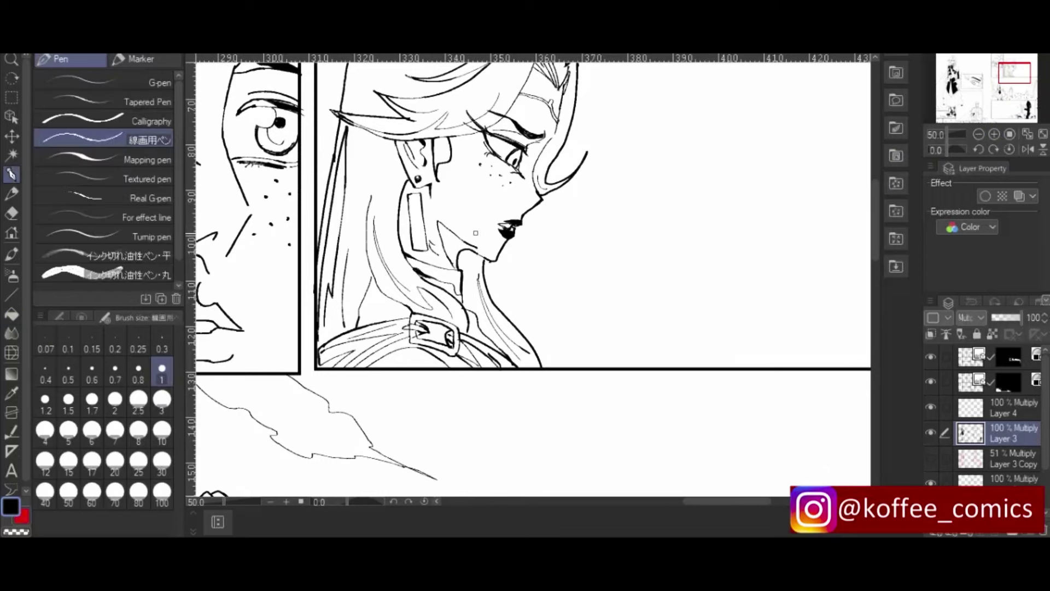
{"action": "key", "text": "g"}
{"action": "left_click", "coordinate": [474, 253]}
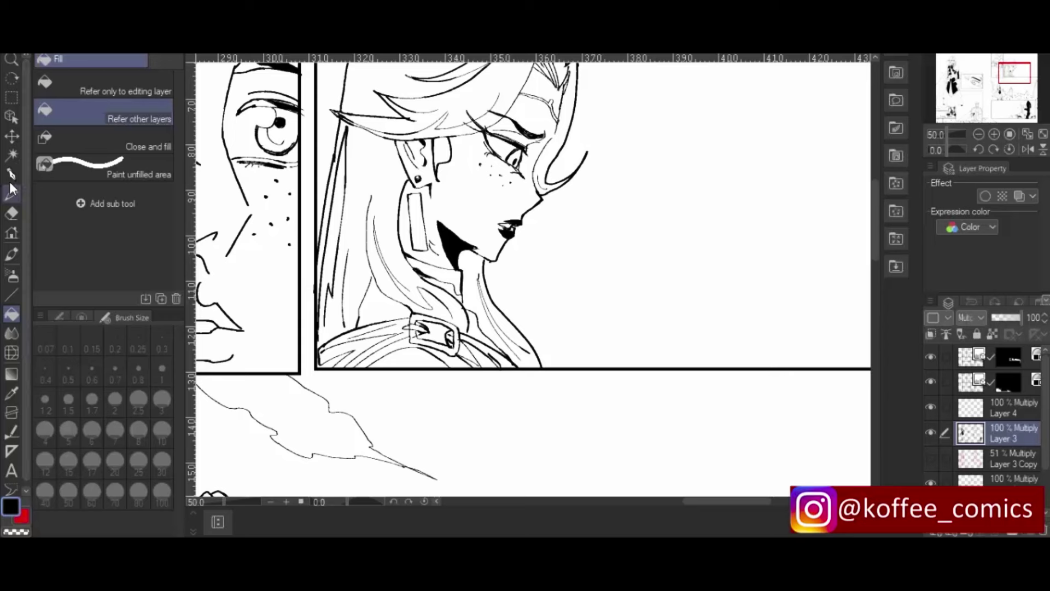
- Set up the Hard eraser with a brush size of 0.3
{"action": "left_click", "coordinate": [12, 214]}
{"action": "left_click", "coordinate": [162, 349]}
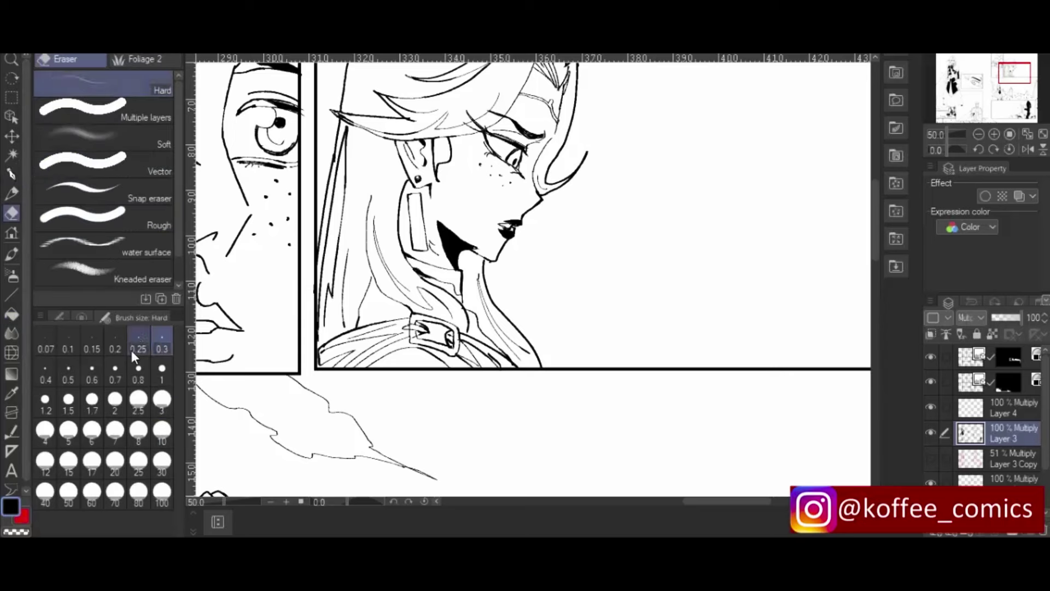